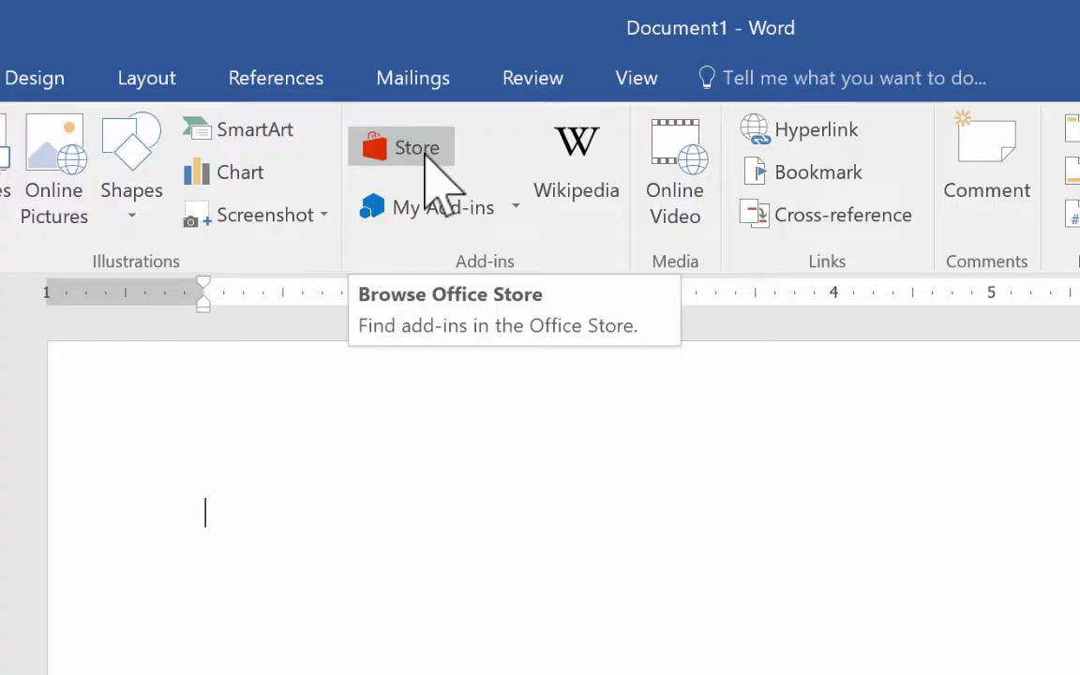
# Add the Adobe Sign for Word and PowerPoint add-in from the Office Add-ins store
pyautogui.click(514, 206)
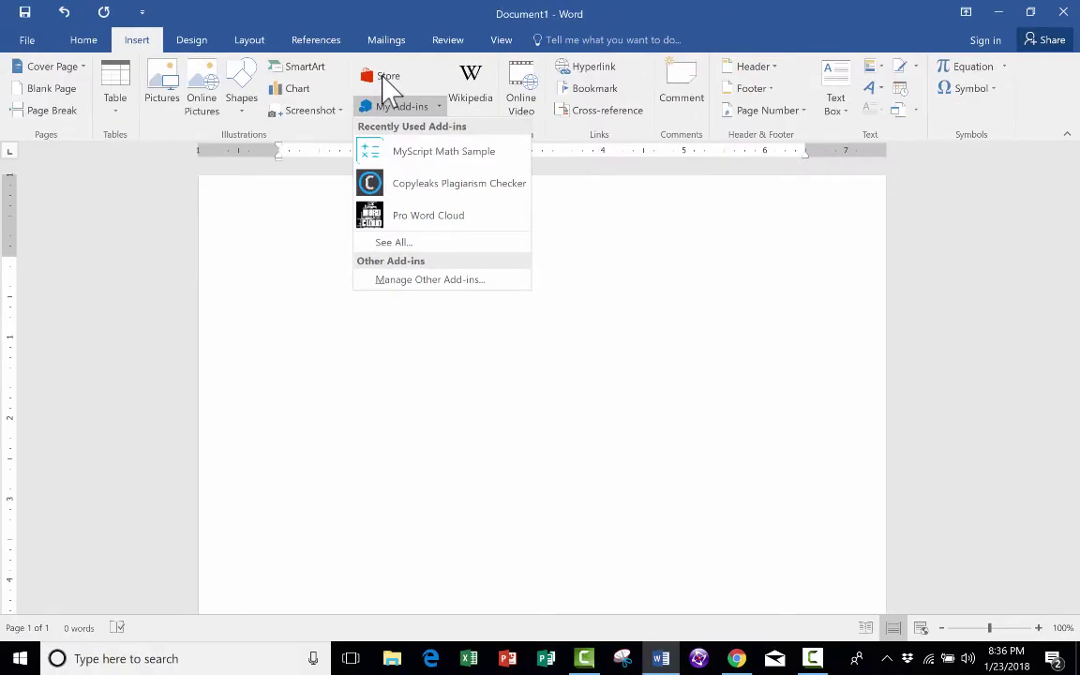
pyautogui.click(386, 77)
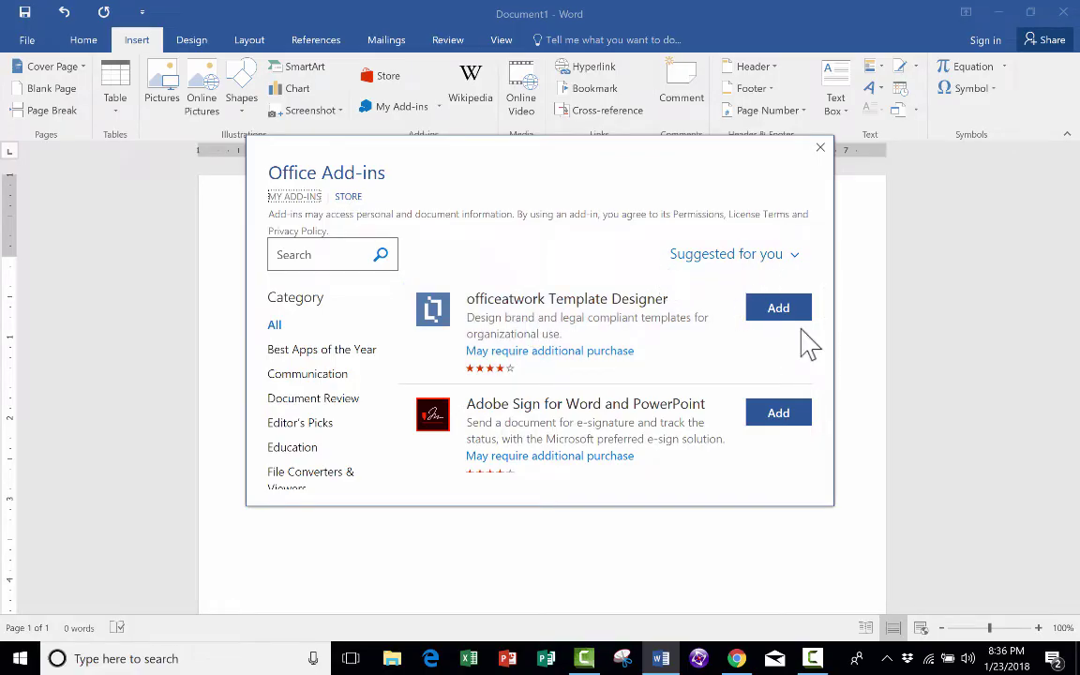
pyautogui.scroll(-3, 569, 345)
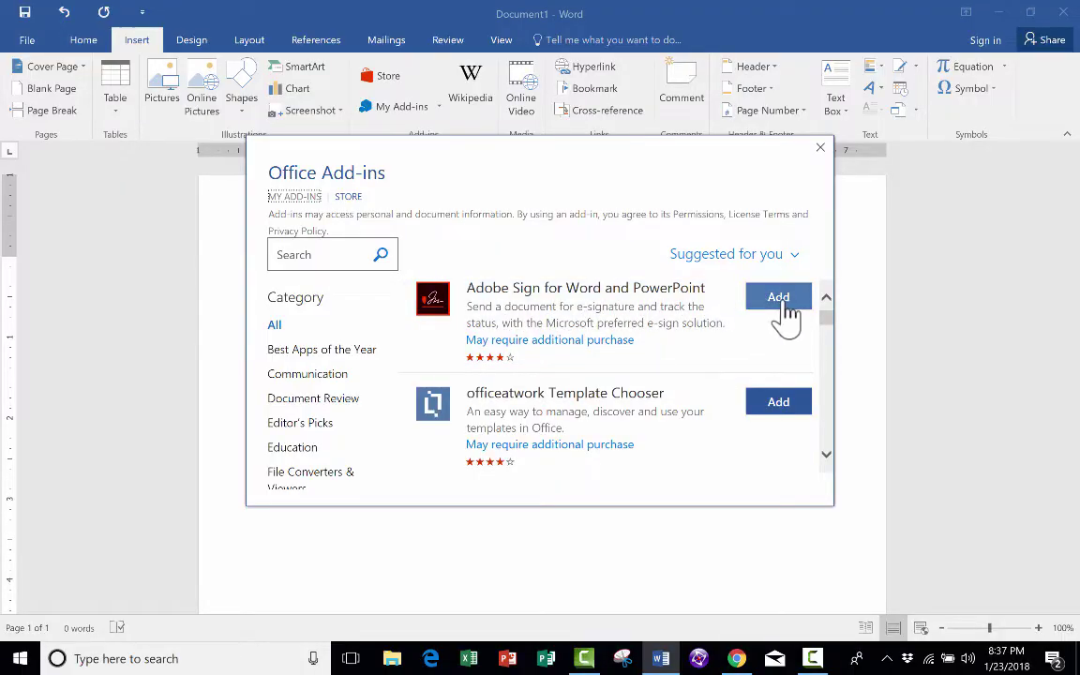
pyautogui.click(782, 307)
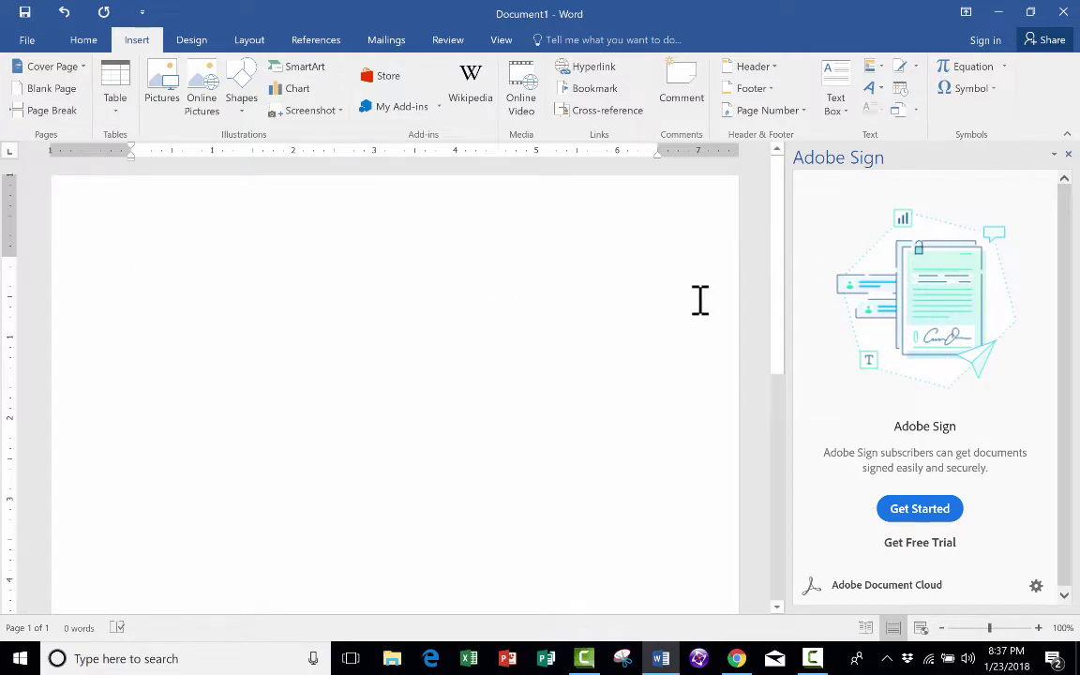
# Close the Adobe Sign pane and browse the store's Best Apps, Communication and Document Review categories
pyautogui.click(1066, 152)
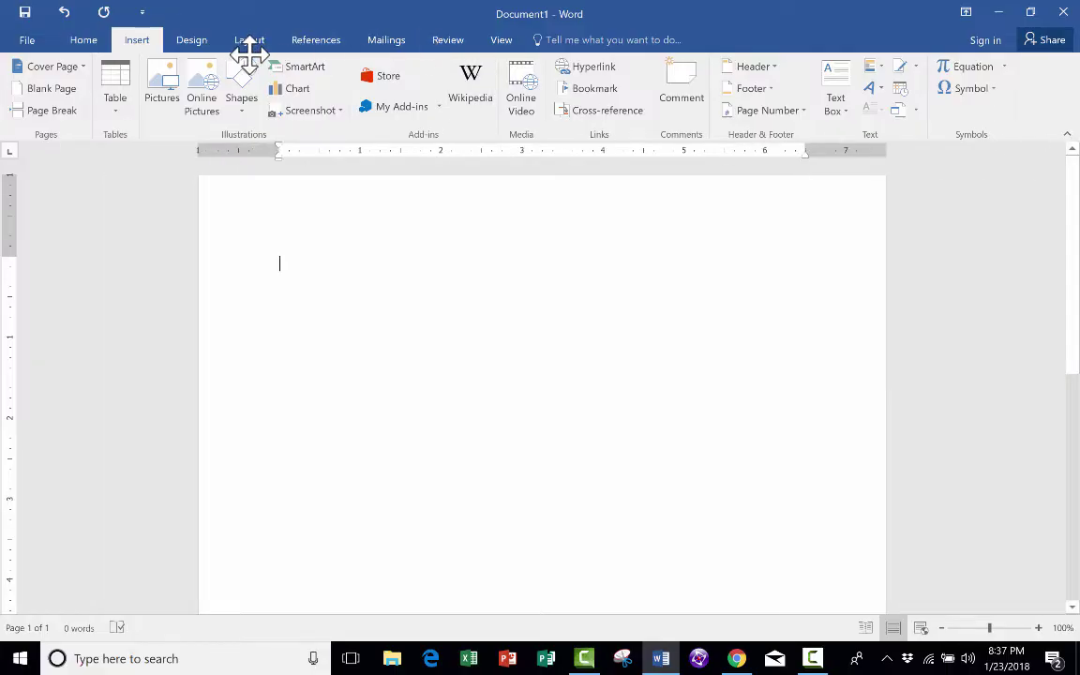
pyautogui.click(384, 75)
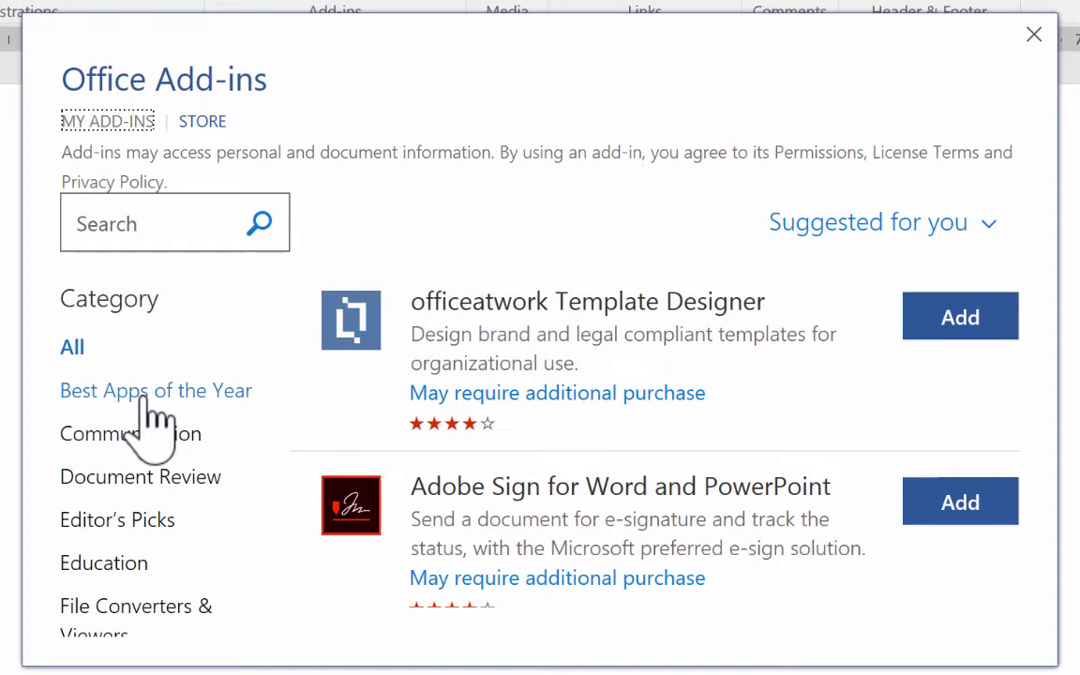
pyautogui.click(116, 394)
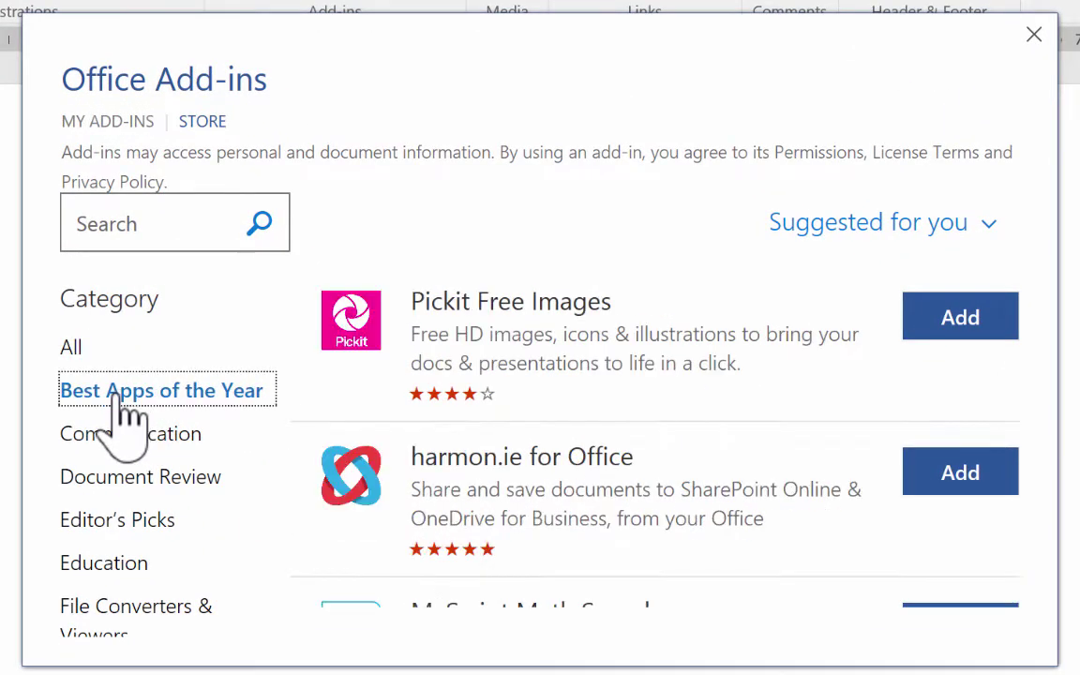
pyautogui.click(121, 439)
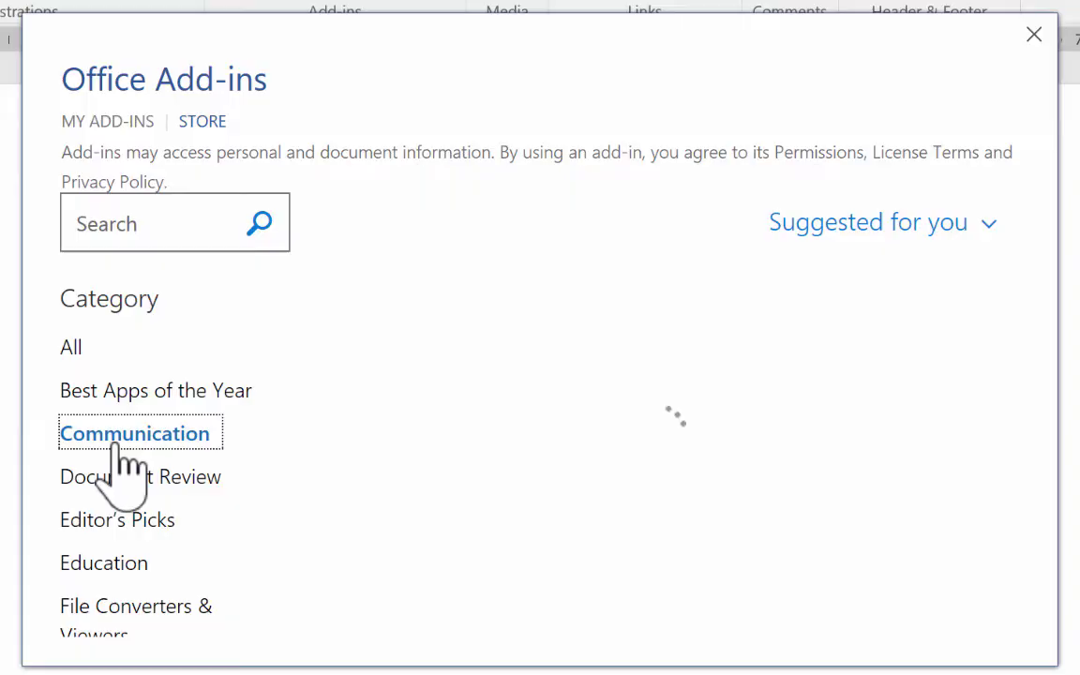
pyautogui.click(122, 480)
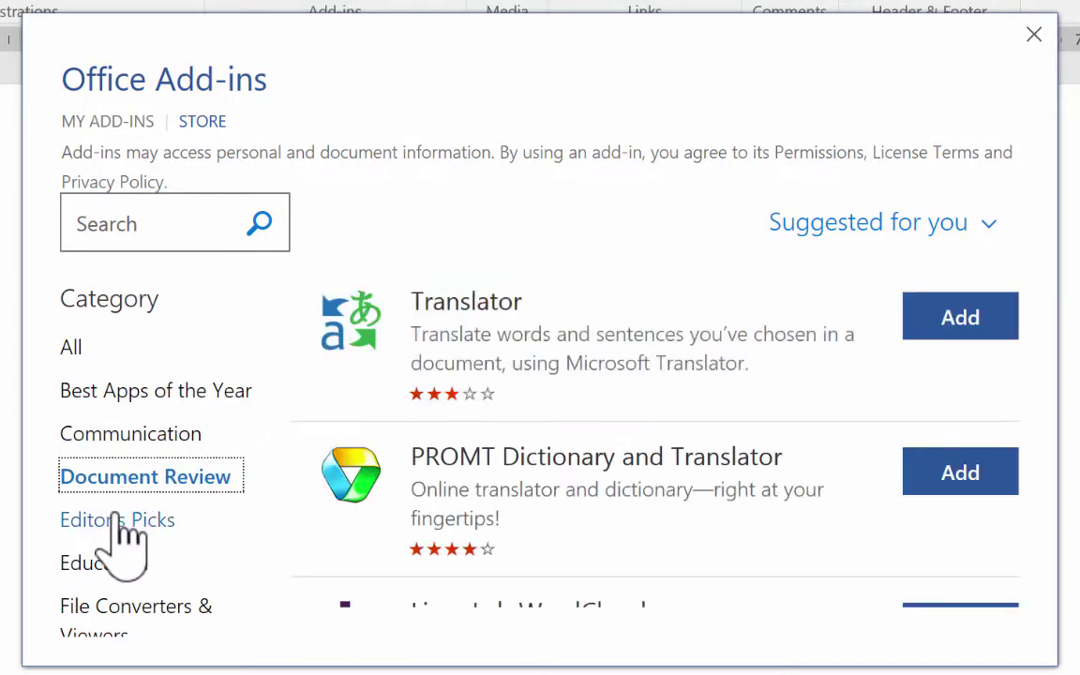
# List the Education add-ins, such as Pickit Free Images, Wikipedia and Graph Plotter
pyautogui.click(108, 564)
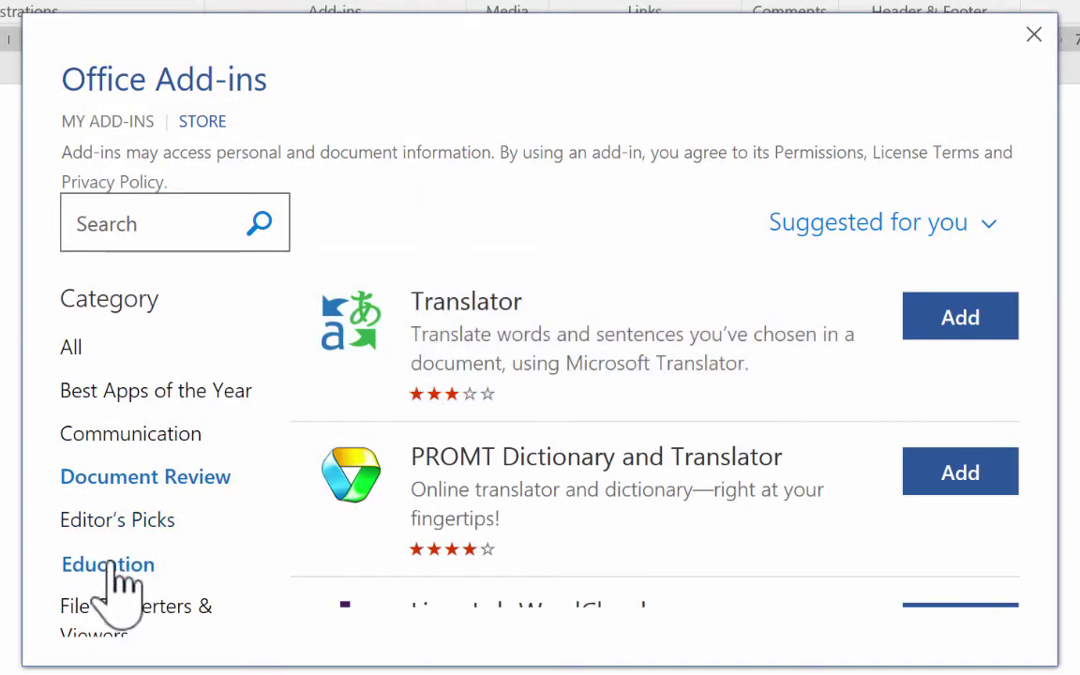
pyautogui.click(108, 566)
pyautogui.scroll(-3, 109, 609)
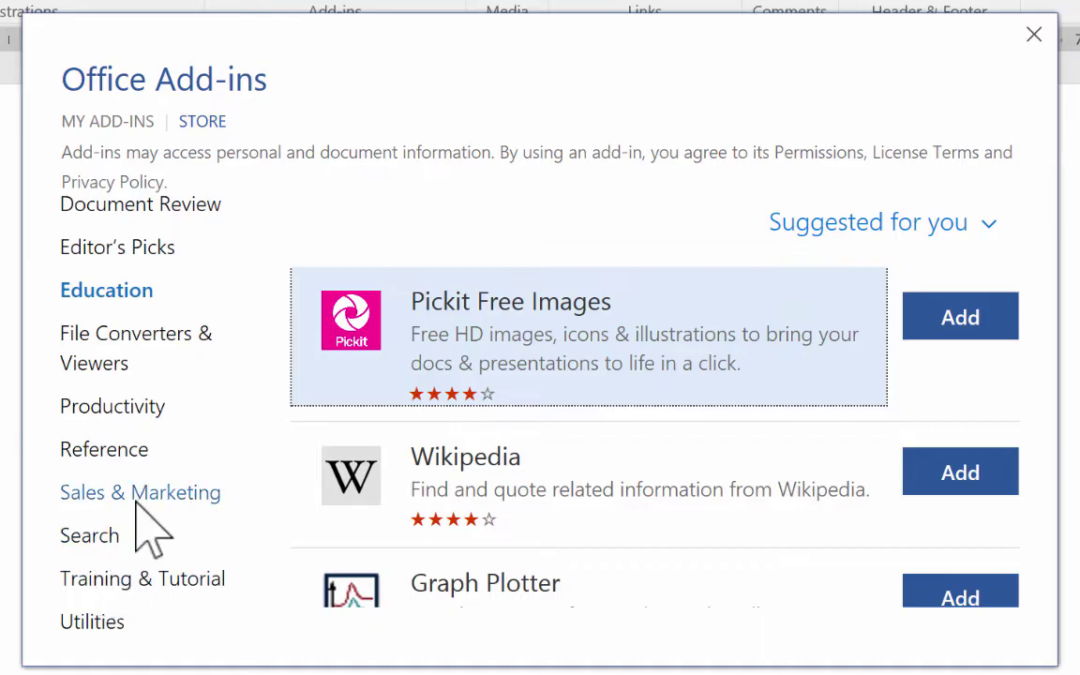
pyautogui.scroll(3, 142, 525)
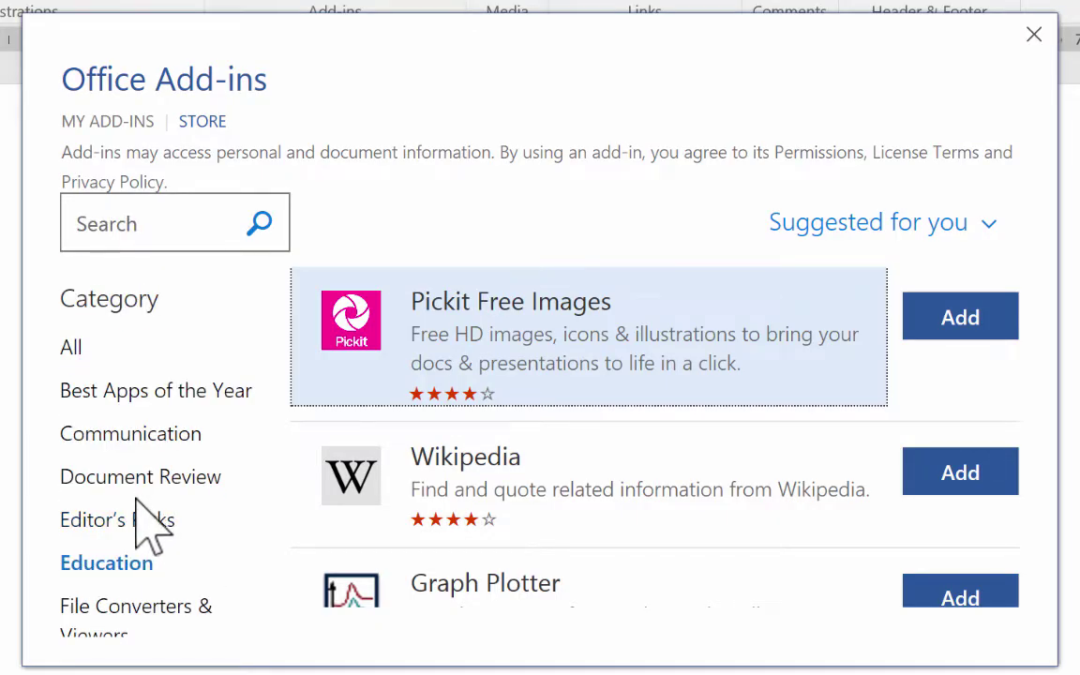
pyautogui.click(150, 239)
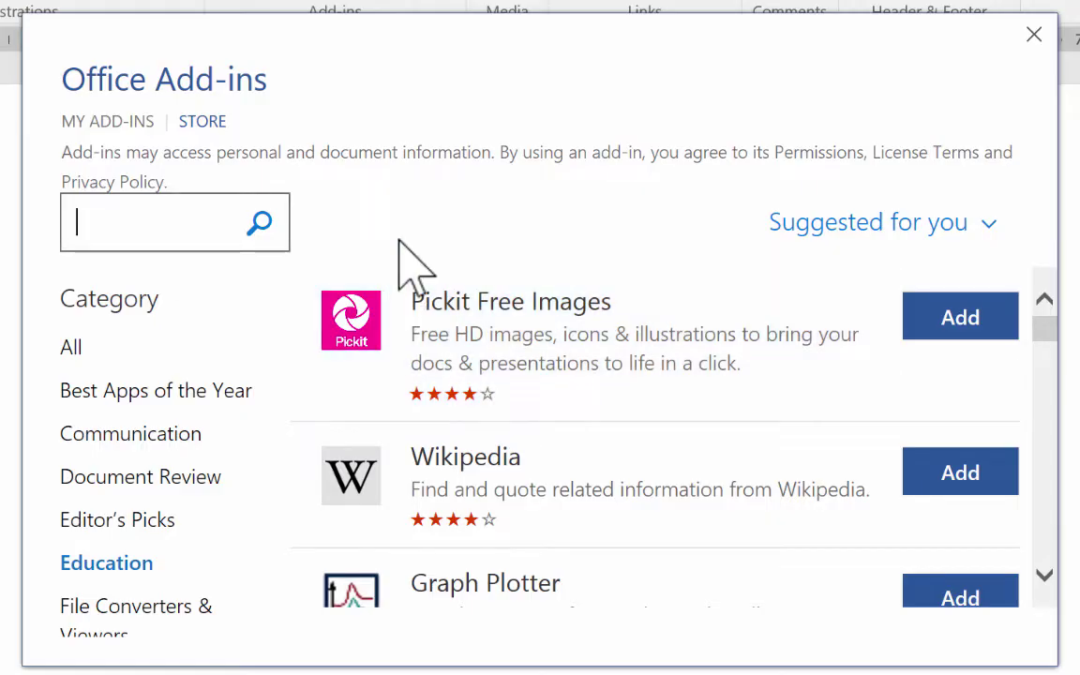
# Search the store for 'games', add StressBuster Bob, and close its pane
pyautogui.write('games')
pyautogui.click(281, 214)
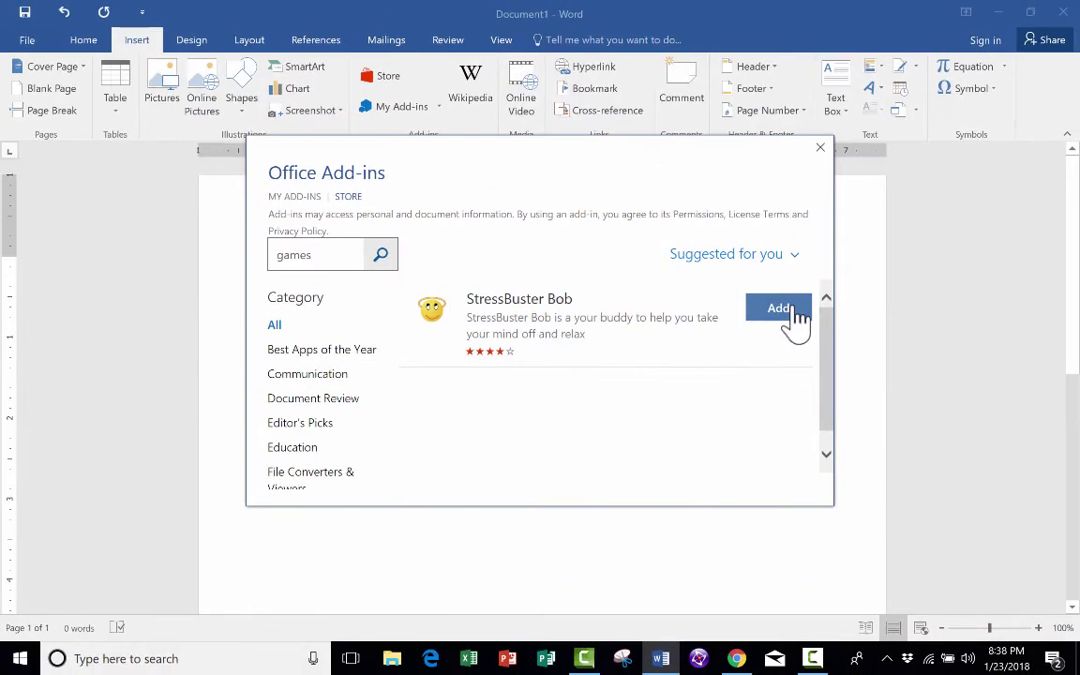
pyautogui.click(795, 310)
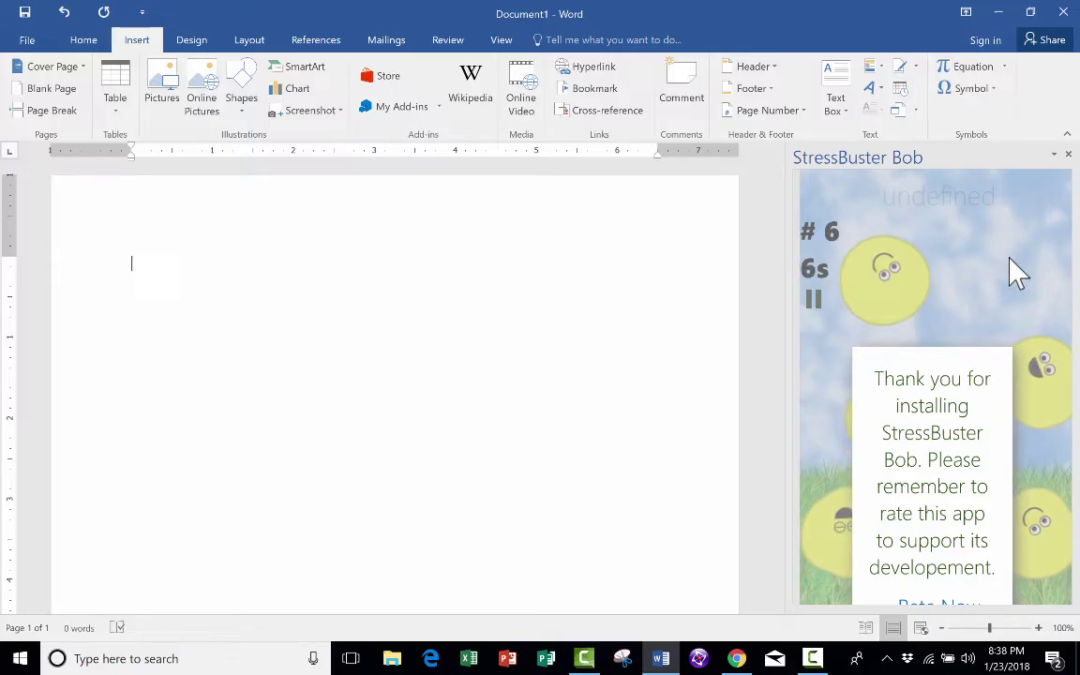
pyautogui.click(1069, 156)
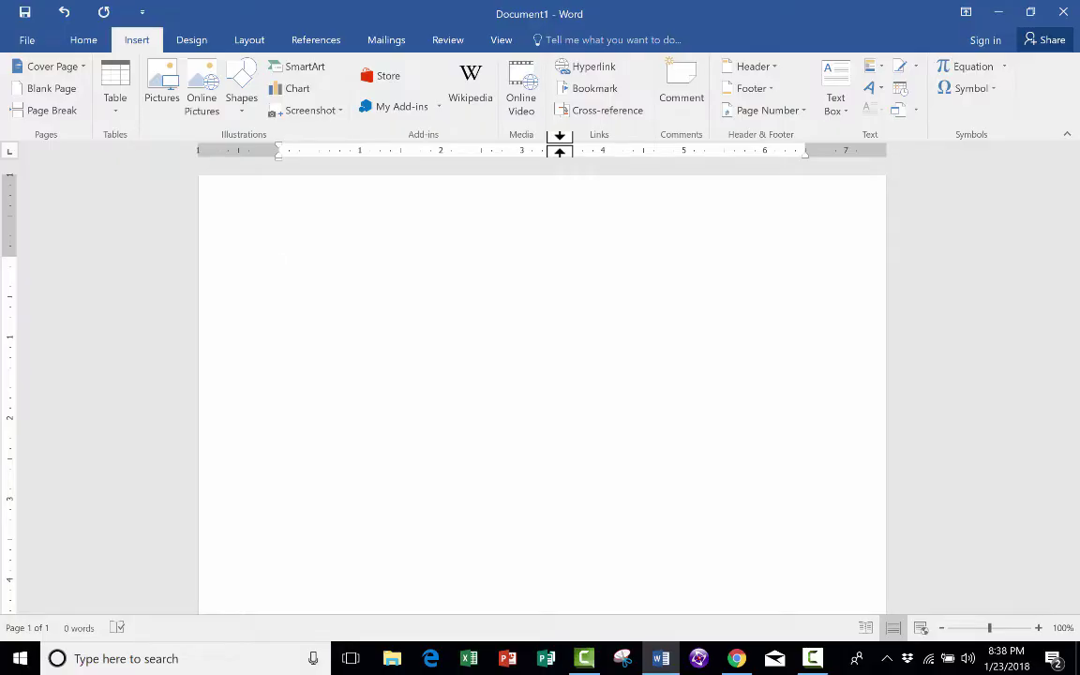
# Launch MyScript Math Sample from the recently used add-ins list
pyautogui.click(436, 106)
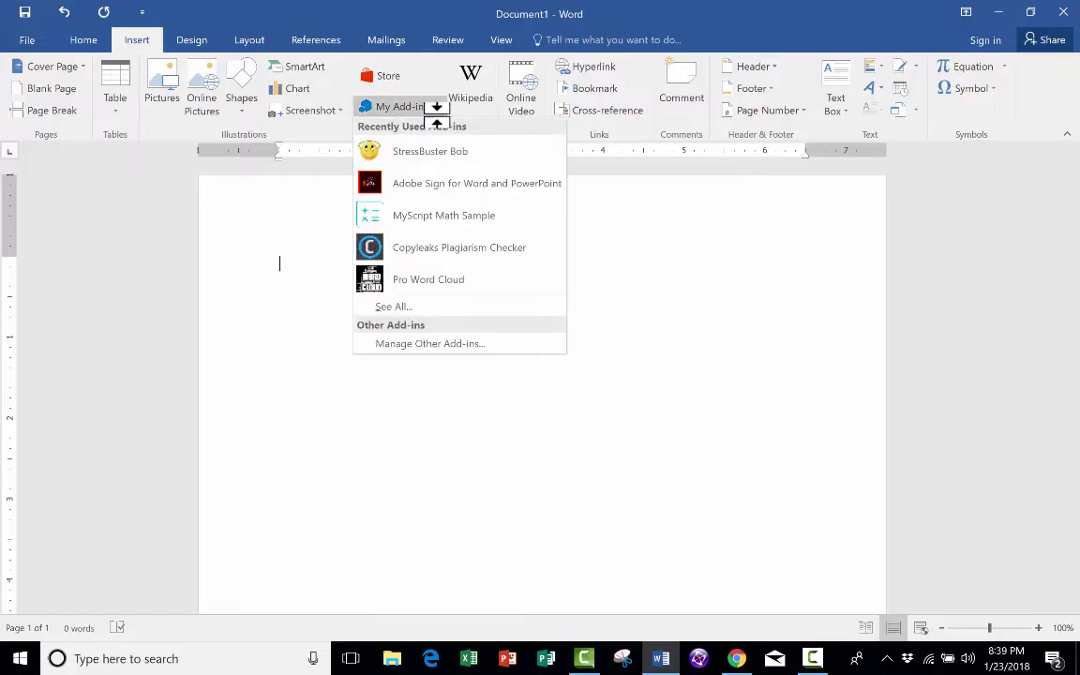
pyautogui.click(422, 218)
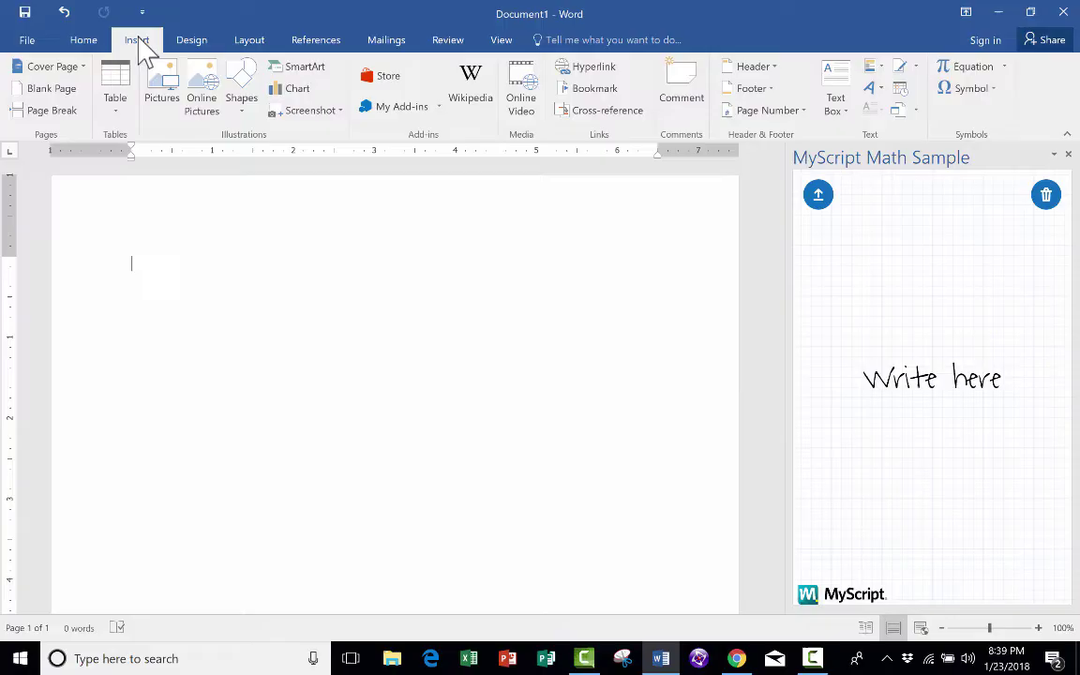
pyautogui.click(975, 89)
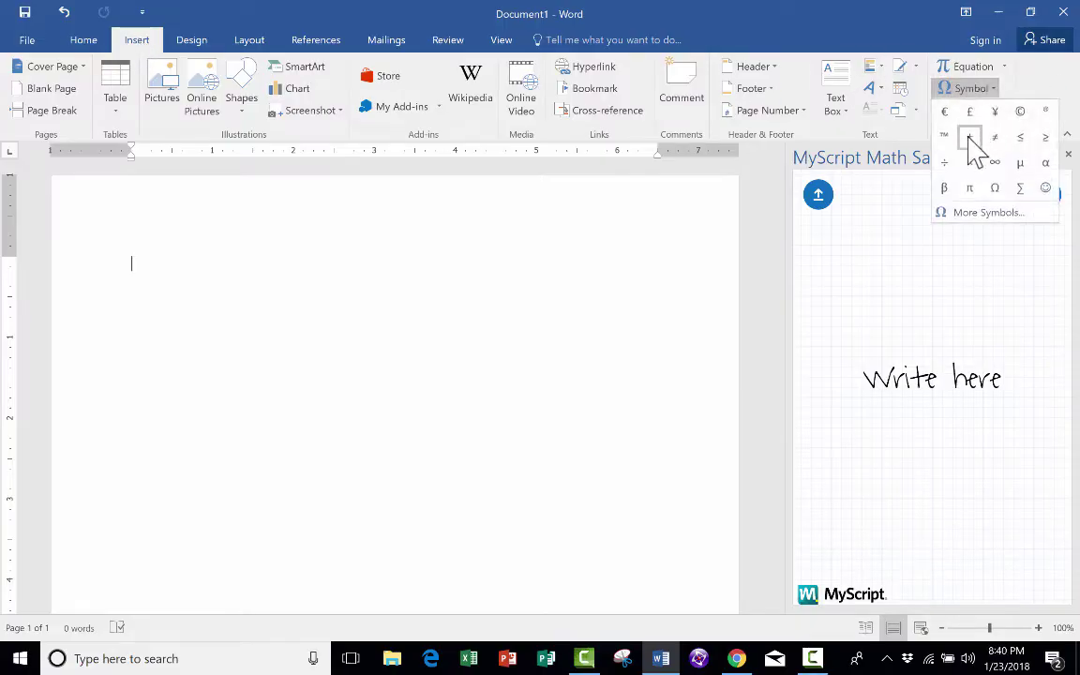
pyautogui.click(978, 216)
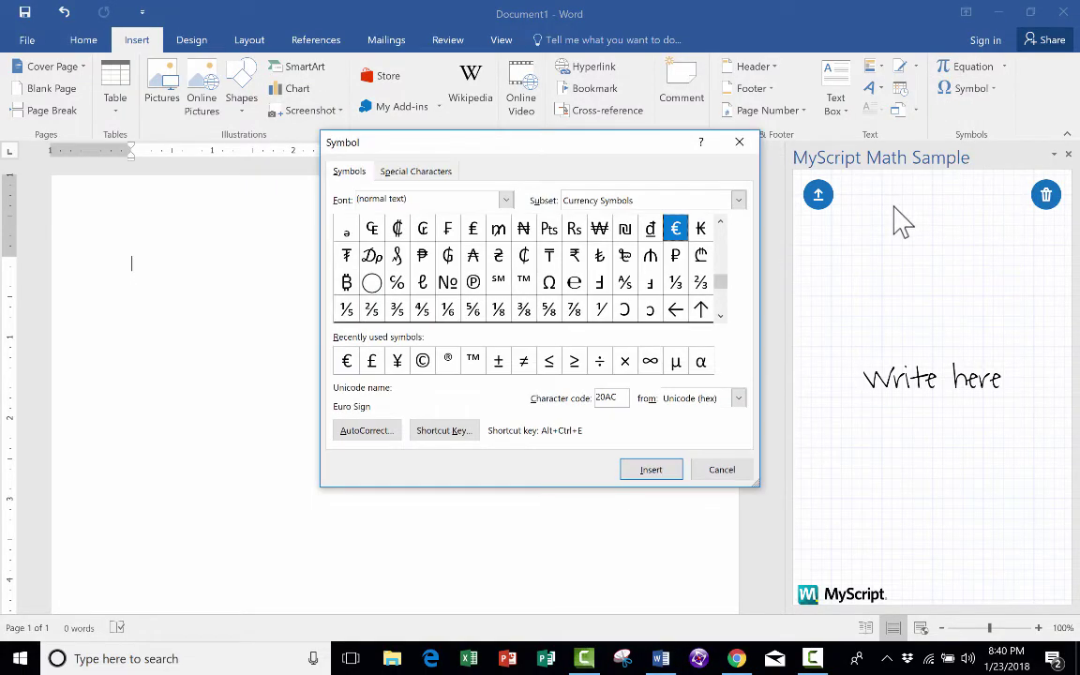
pyautogui.moveTo(723, 285); pyautogui.dragTo(719, 320)
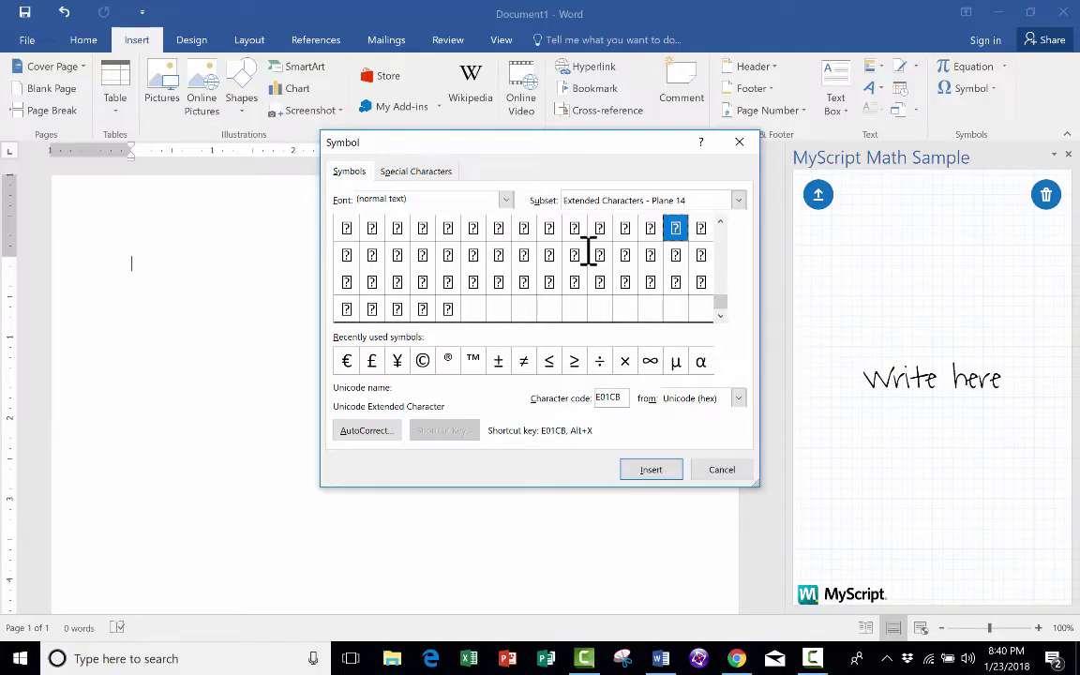
pyautogui.moveTo(723, 289); pyautogui.dragTo(722, 245)
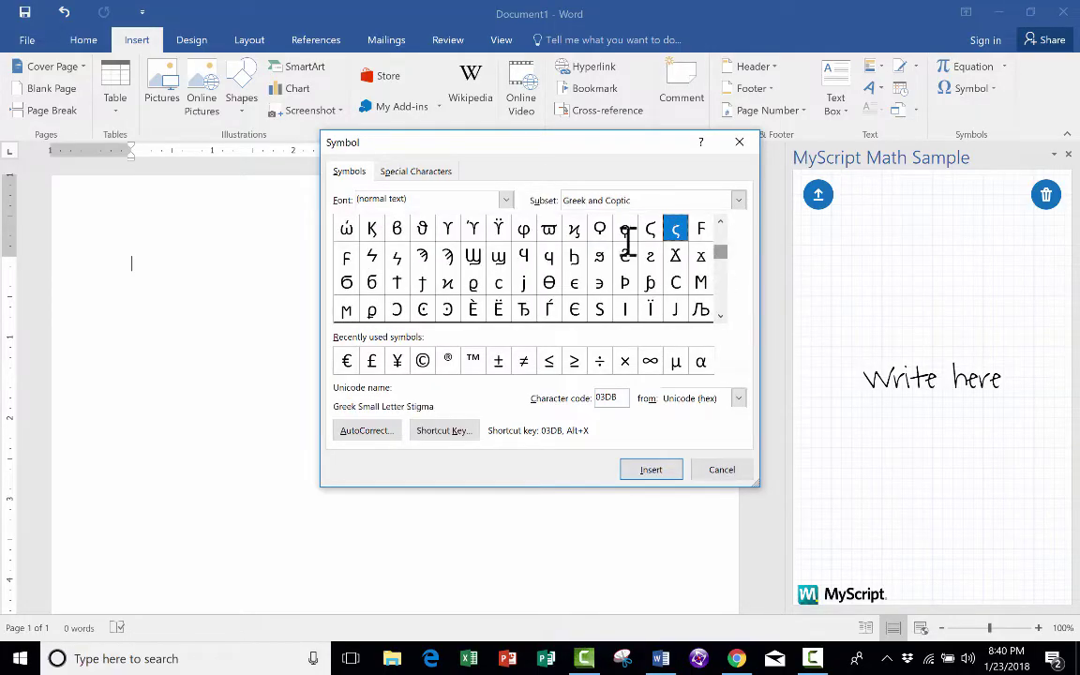
pyautogui.press('Escape')
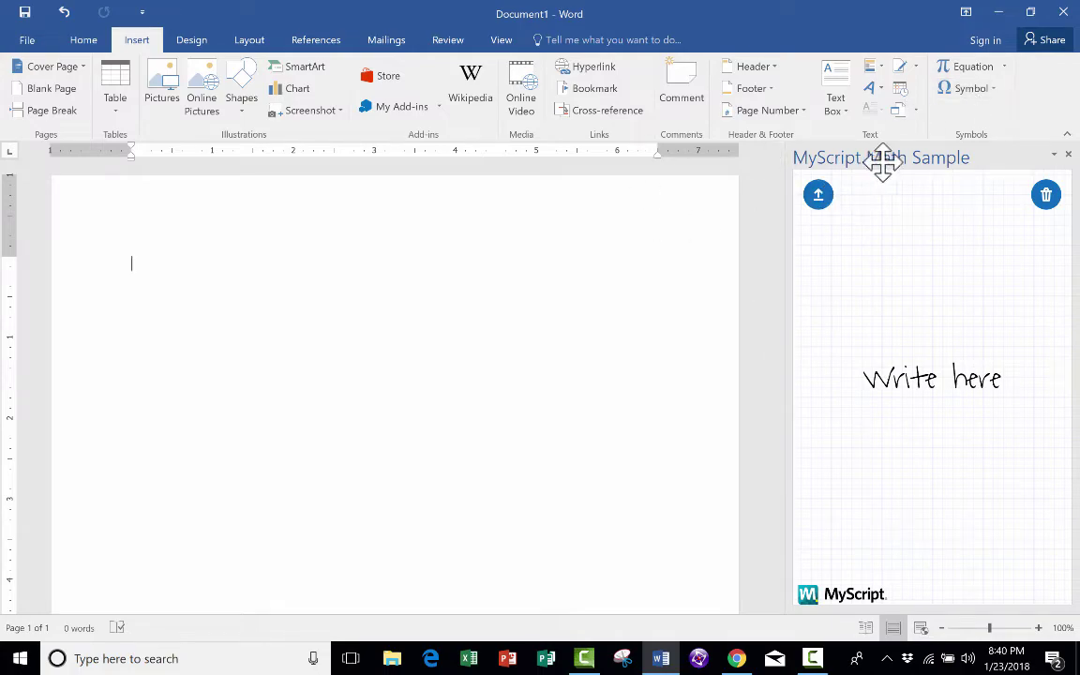
# Handwrite a sigma in the MyScript pane and insert it as an equation on its own line
pyautogui.moveTo(981, 300)
pyautogui.mouseDown()
pyautogui.moveTo(971, 283)
pyautogui.moveTo(885, 294)
pyautogui.moveTo(942, 335)
pyautogui.moveTo(877, 387)
pyautogui.moveTo(991, 384)
pyautogui.moveTo(986, 358)
pyautogui.mouseUp()
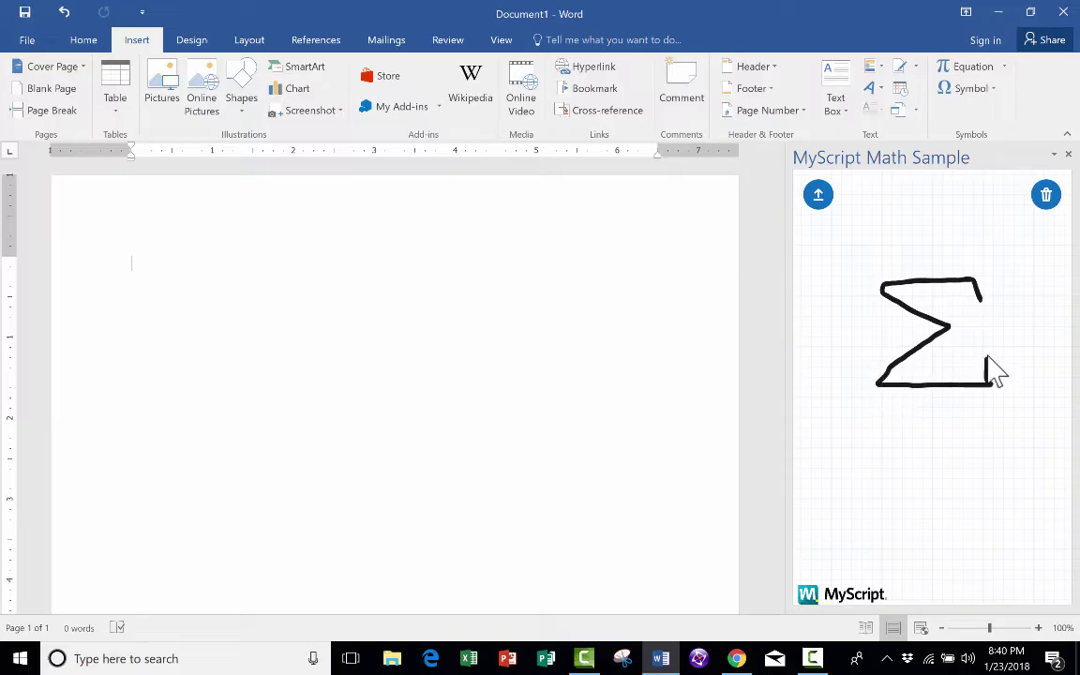
pyautogui.click(823, 202)
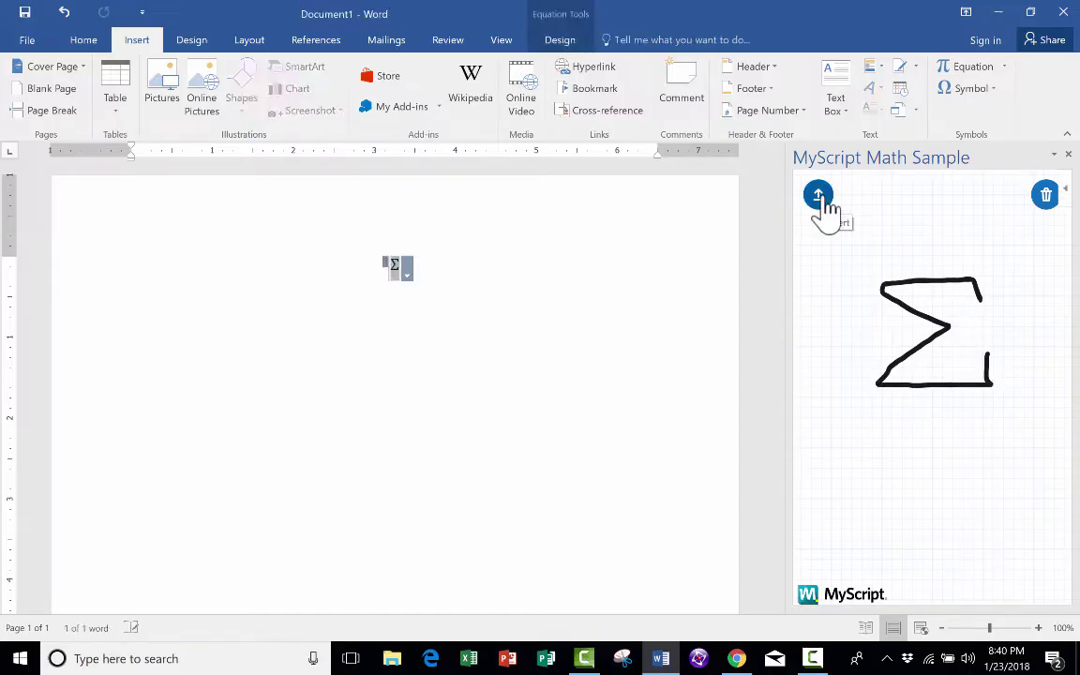
pyautogui.click(445, 268)
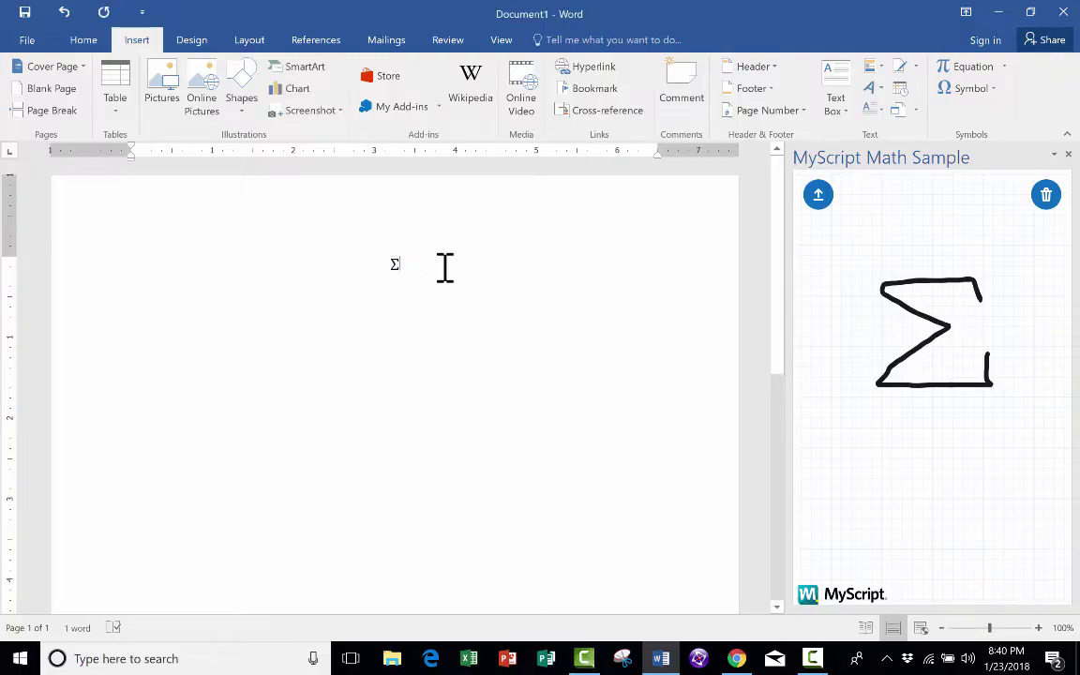
pyautogui.press('Return')
# Handwrite and insert a ≠ equation on a new line, then handwrite the ø symbol
pyautogui.moveTo(862, 321); pyautogui.dragTo(997, 319)
pyautogui.moveTo(878, 368); pyautogui.dragTo(1002, 360)
pyautogui.moveTo(959, 286); pyautogui.dragTo(895, 401)
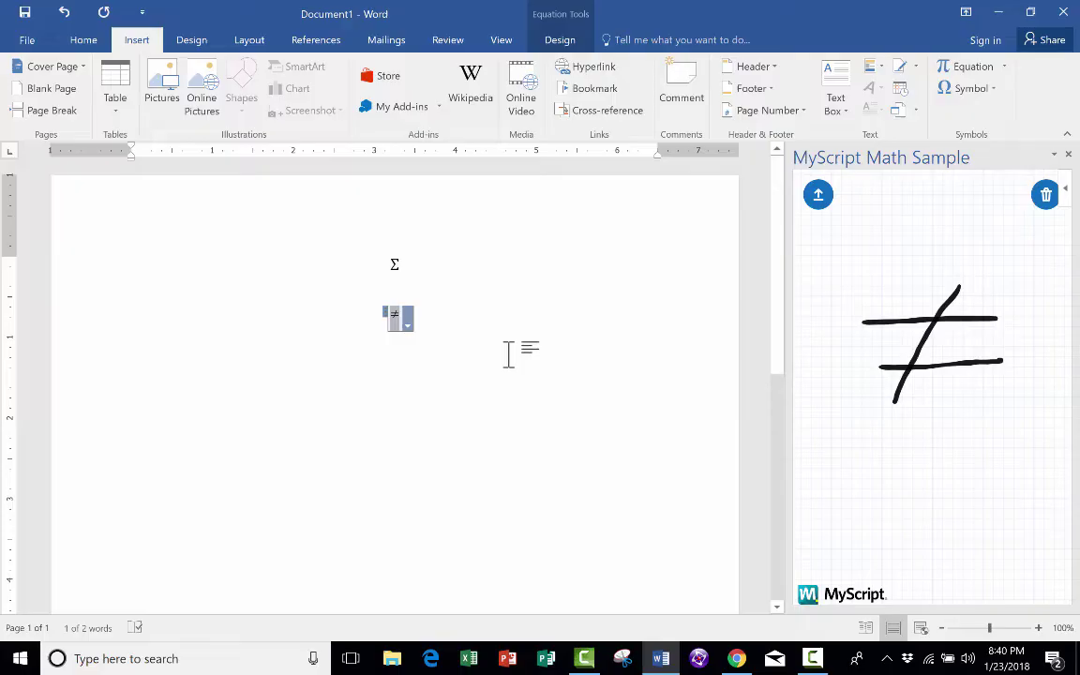
pyautogui.click(468, 340)
pyautogui.press('Return')
pyautogui.click(1046, 194)
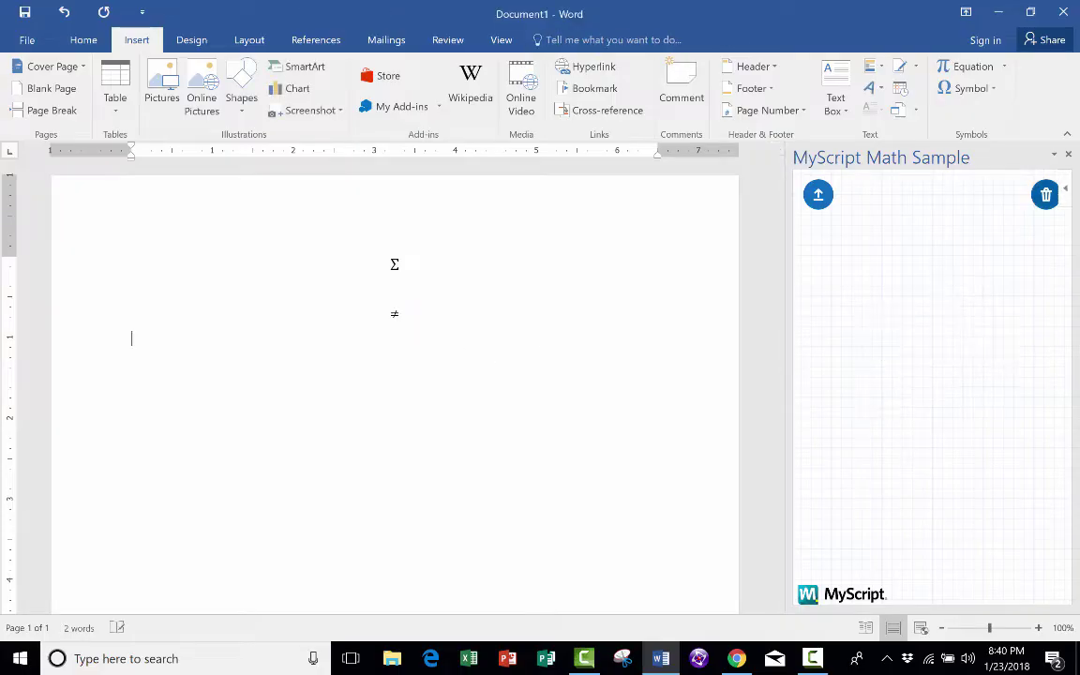
pyautogui.moveTo(956, 302); pyautogui.dragTo(923, 304)
pyautogui.moveTo(965, 269); pyautogui.dragTo(877, 424)
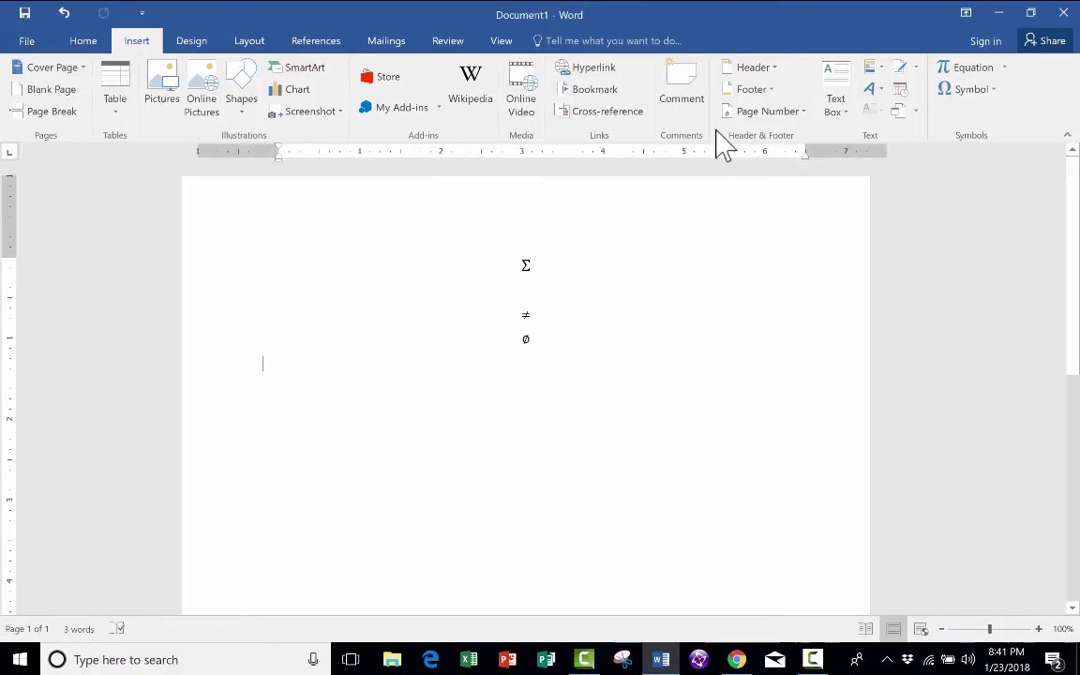
# Open the Pro Word Cloud add-in and select the three equations
pyautogui.click(436, 111)
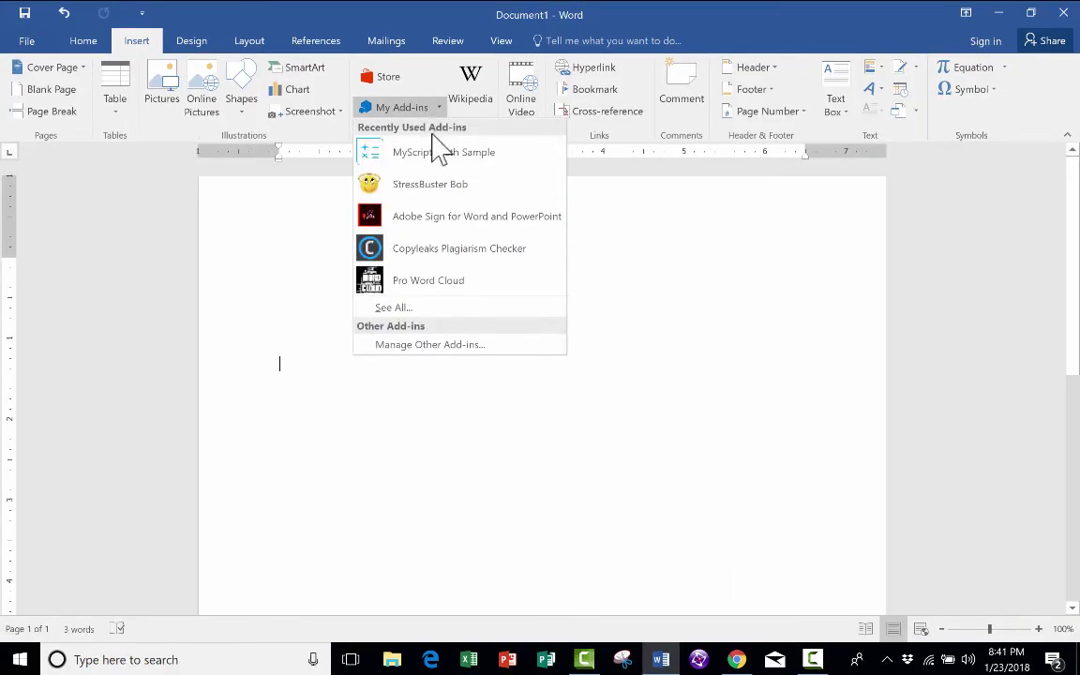
pyautogui.click(418, 283)
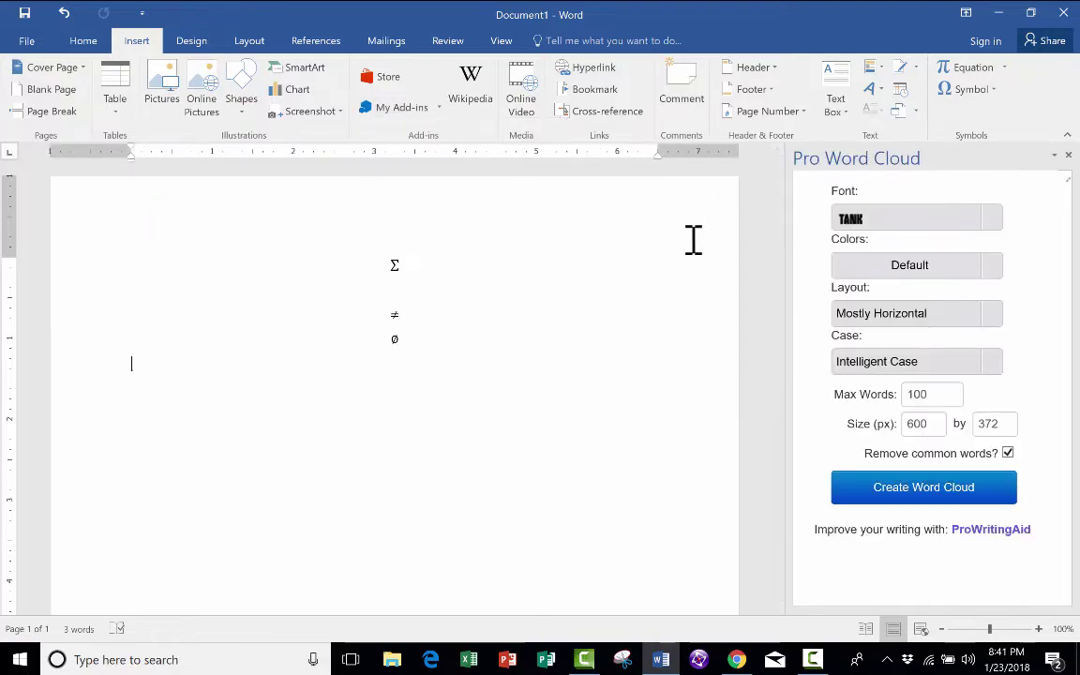
pyautogui.moveTo(443, 340); pyautogui.dragTo(370, 253)
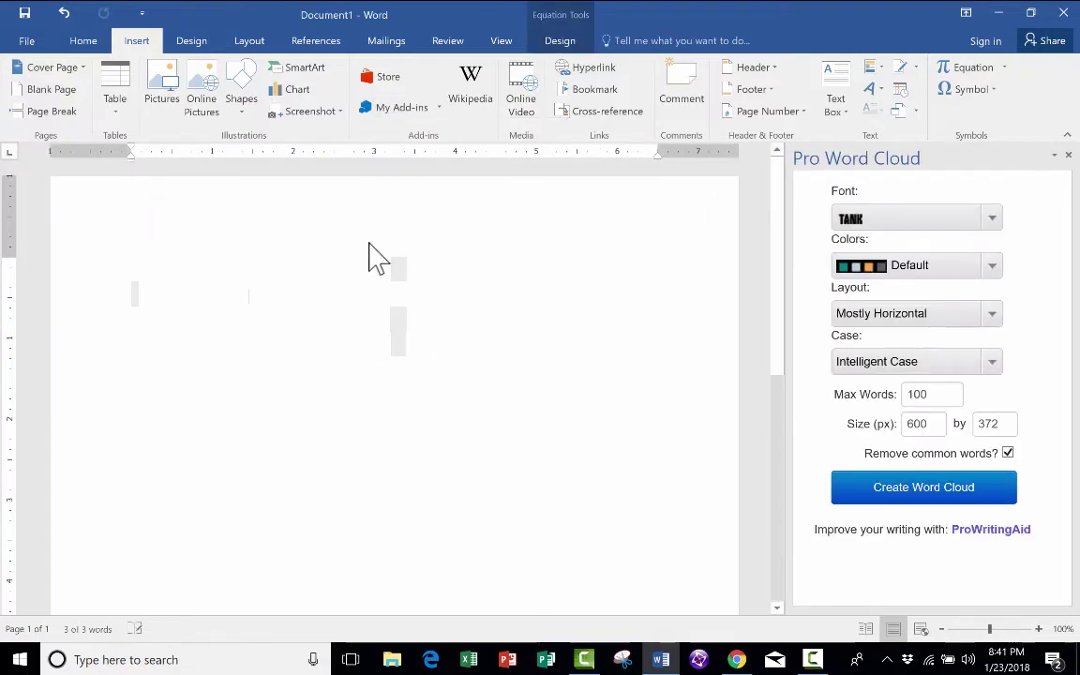
# Replace the equations with the pasted Gettysburg Address and set the word cloud font to Teen
pyautogui.press('Delete')
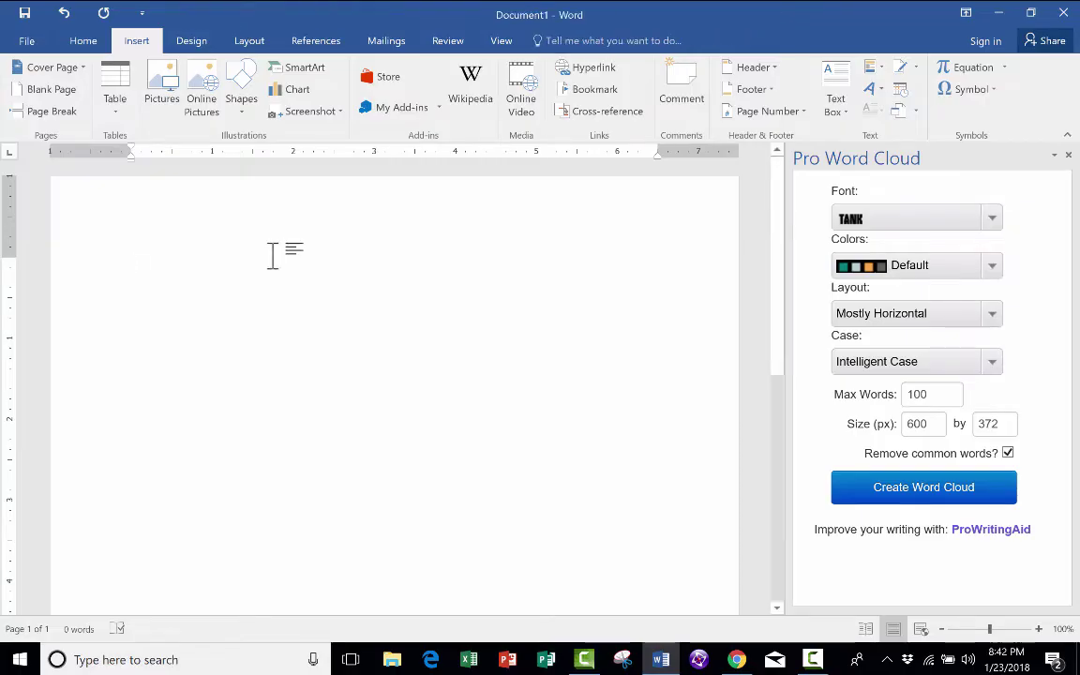
pyautogui.write('Fourscore and seven years ago our fathers brought forth, on this continent, a new nation, conceived in liberty, and dedicated to the proposition that all men are created equal. Now we are engaged in a great civil war, testing whether that nation, or any nation so conceived, and so dedicated, can long endure. We are met on a great battle-field of that war. We have come to dedicate a portion of that field, as a final resting-place for those who here gave their lives, that that nation might live. It is altogether fitting and proper that we should do this. But, in a larger sense, we cannot dedicate, we cannot consecrate—we cannot hallow—this ground. The brave men, living and dead, who struggled here, have consecrated it far above our poor power to add or detract. The world will little note, nor long remember what we say here, but it can never forget what they did here. It is for us the living, rather, to be dedicated here to the unfinished work which they who fought here have thus far so nobly advanced. It is rather for us to be here dedicated to the great task remaining before us—that from these honored dead we take increased devotion to that cause for which they here gave the last full measure of devotion—that we here highly resolve that these dead shall not have died in vain—that this nation, under God, shall have a new birth of freedom, and that government of the people, by the people, for the people, shall not perish from the earth.')
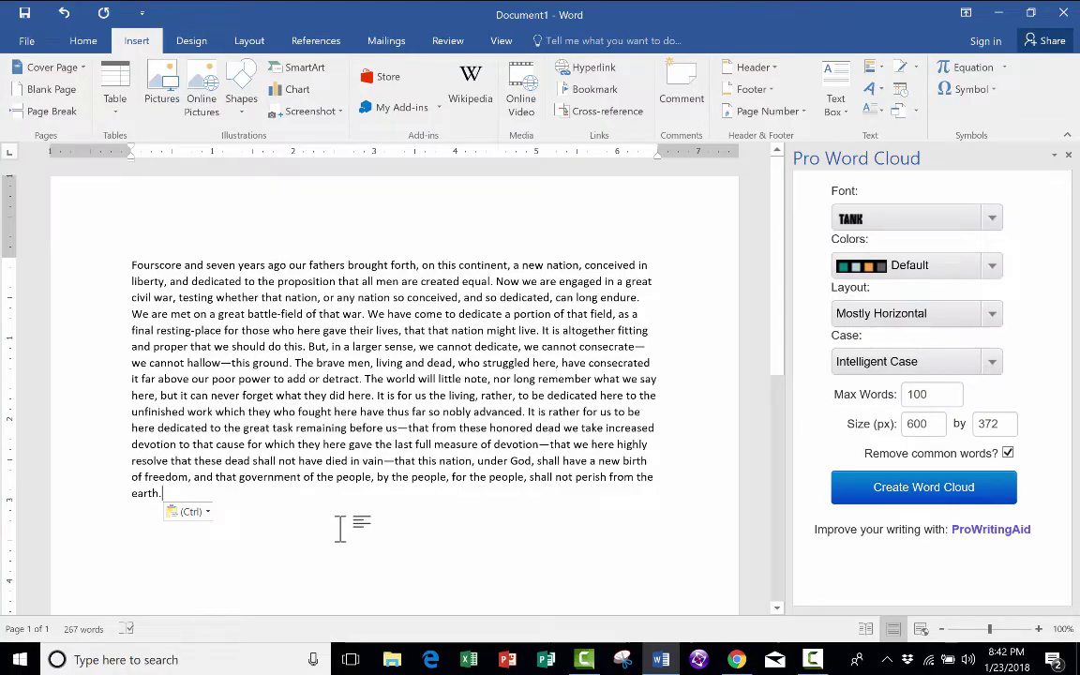
pyautogui.click(992, 221)
pyautogui.scroll(-5, 945, 241)
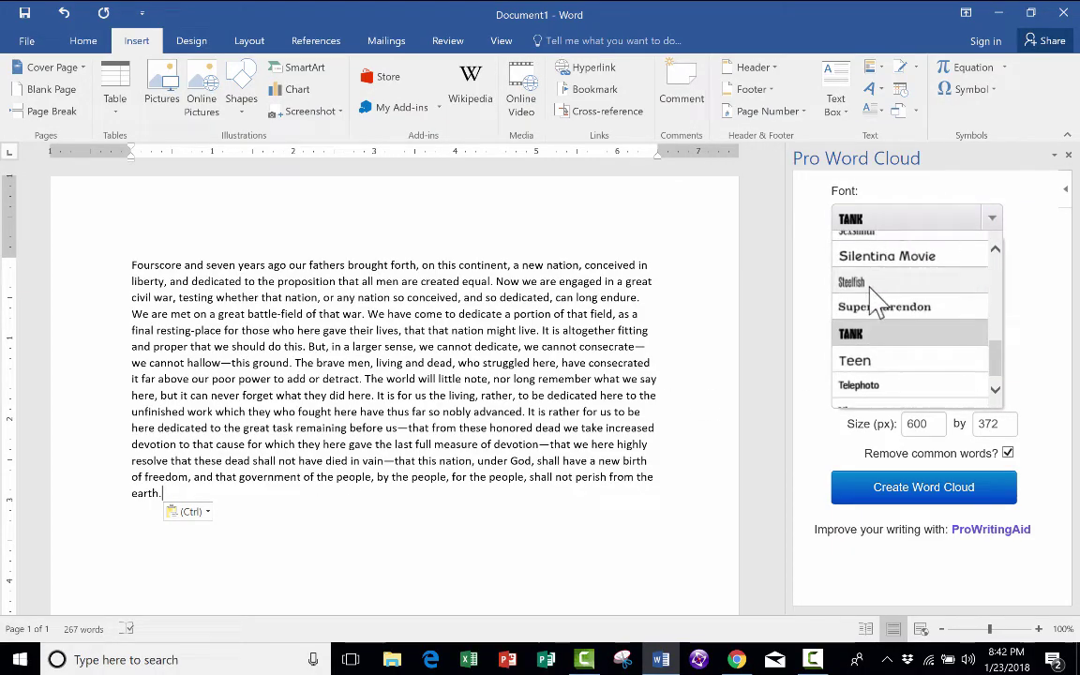
pyautogui.click(867, 361)
# Set Downpour colours, Mostly Horizontal layout, Intelligent Case and 200 maximum words
pyautogui.click(947, 265)
pyautogui.click(919, 422)
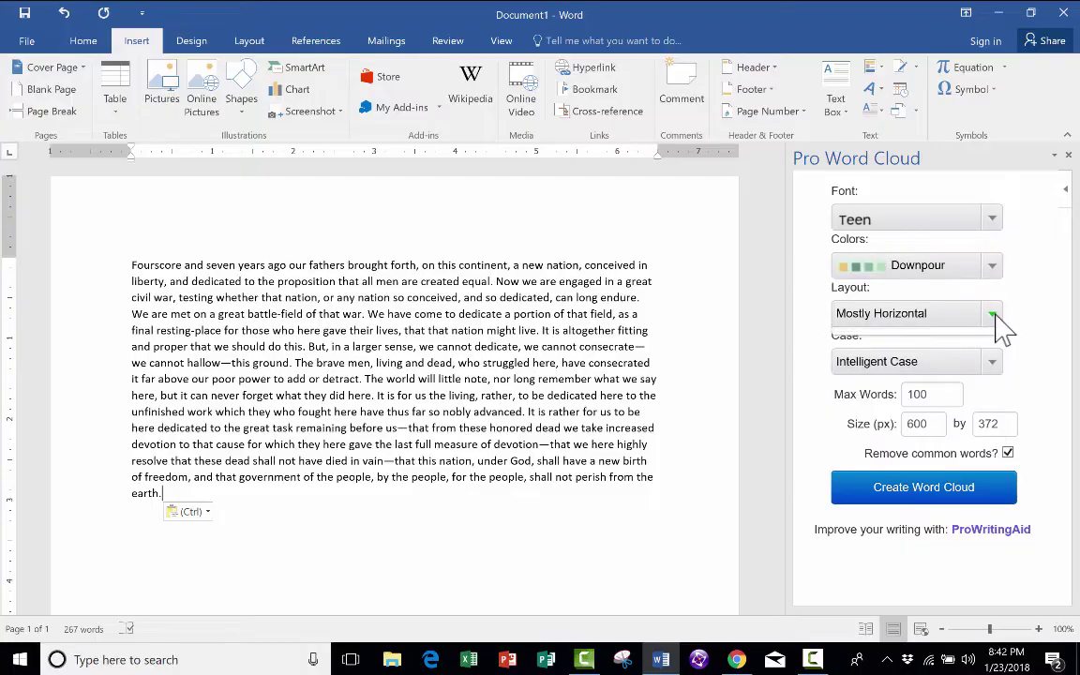
pyautogui.click(991, 314)
pyautogui.click(975, 366)
pyautogui.click(994, 359)
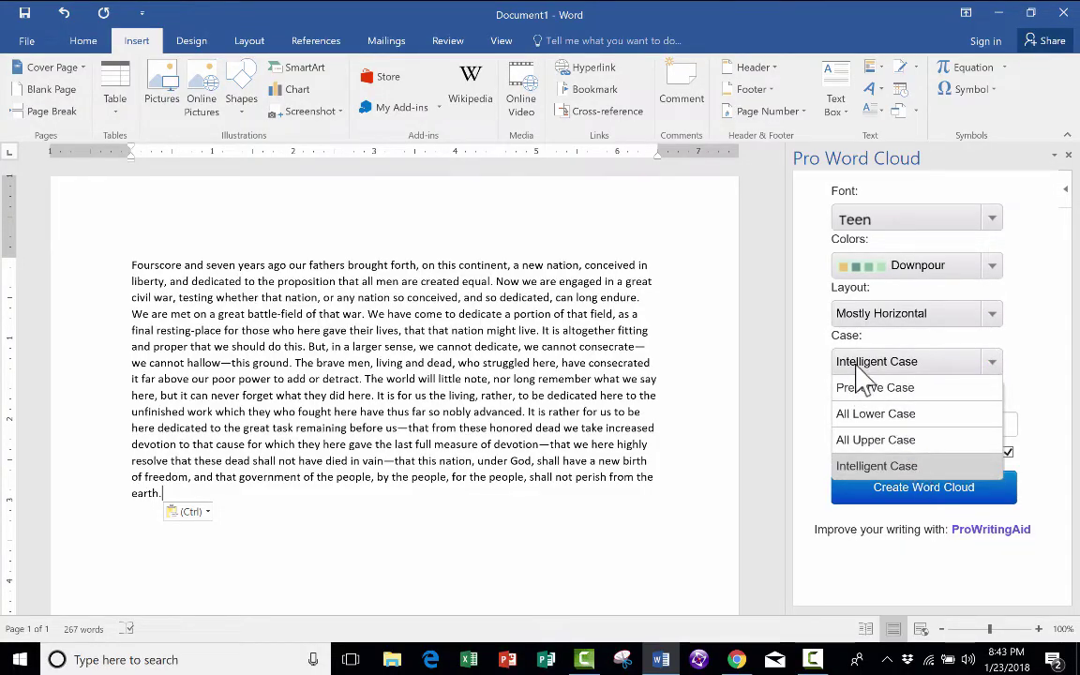
pyautogui.click(812, 380)
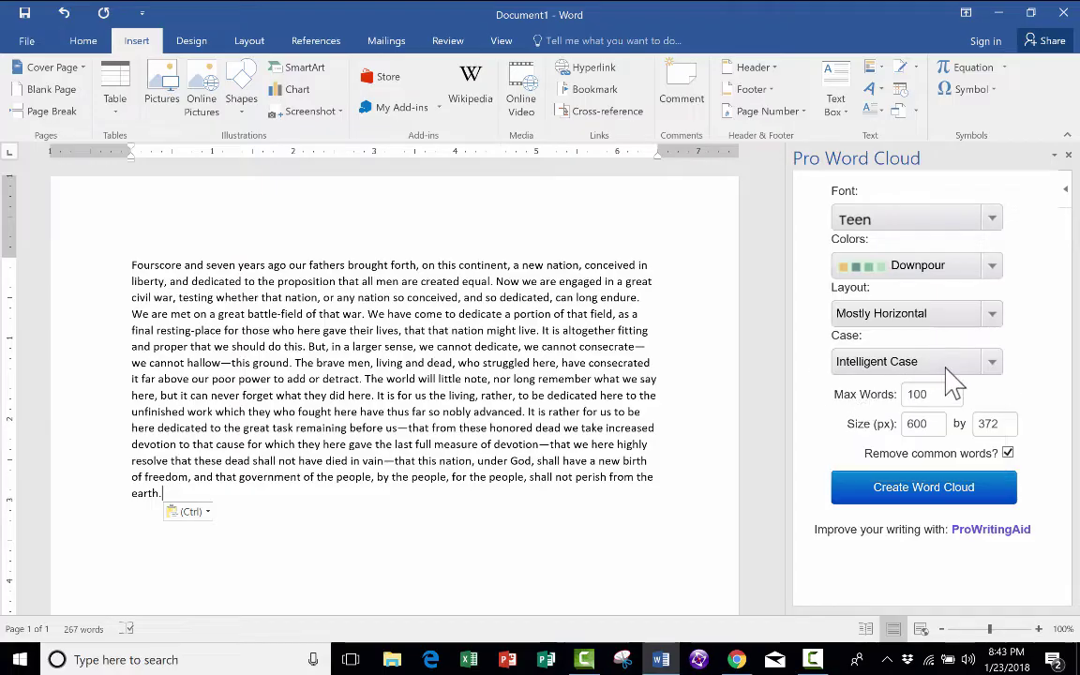
pyautogui.doubleClick(908, 393)
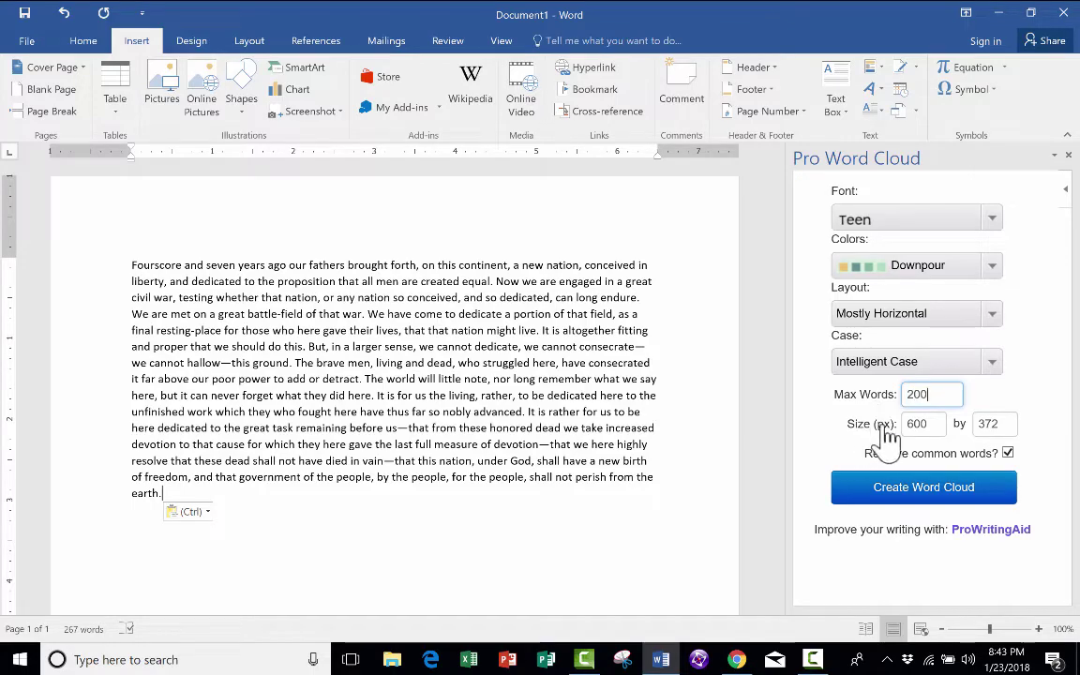
pyautogui.click(937, 492)
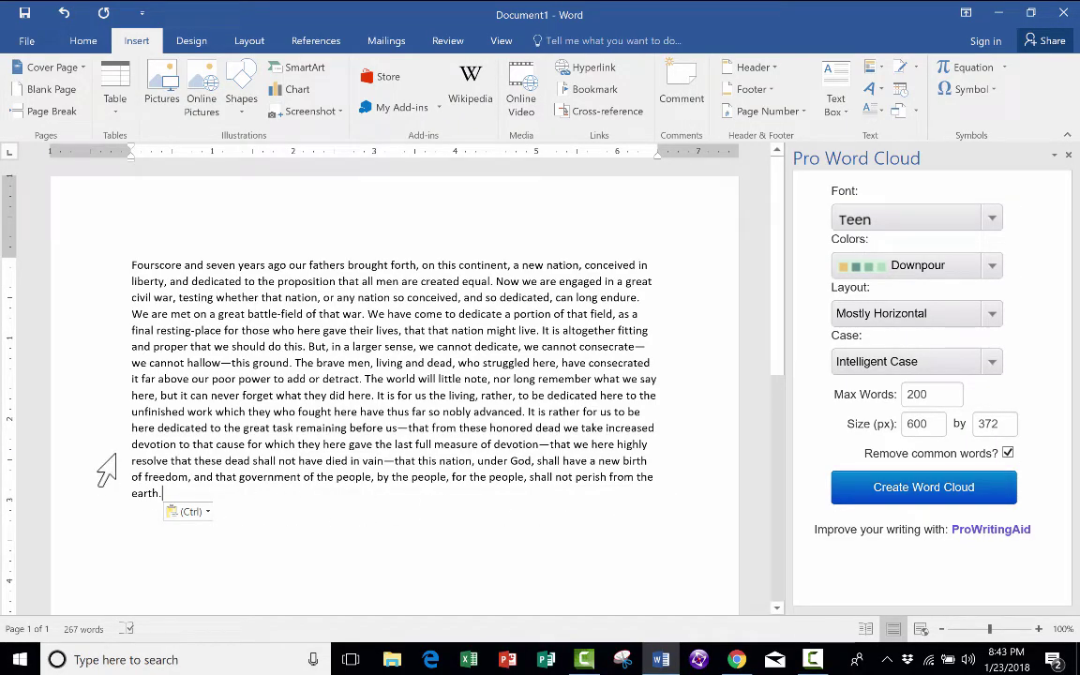
# Create a word cloud from the selected Gettysburg Address text and copy the image
pyautogui.moveTo(132, 262); pyautogui.dragTo(250, 514)
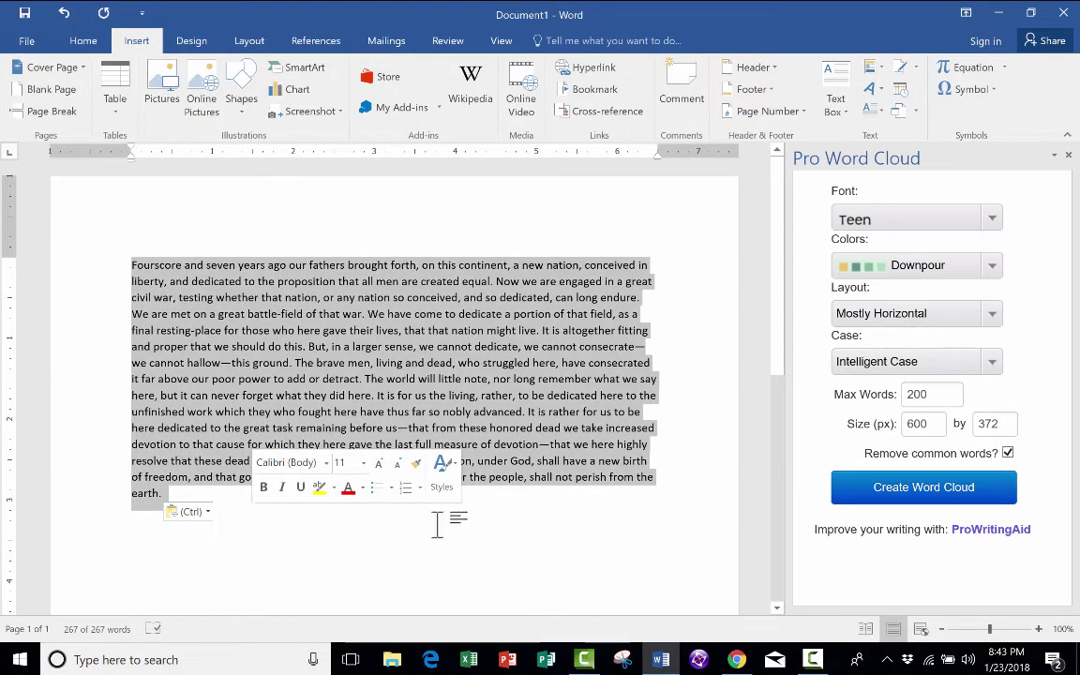
pyautogui.click(989, 492)
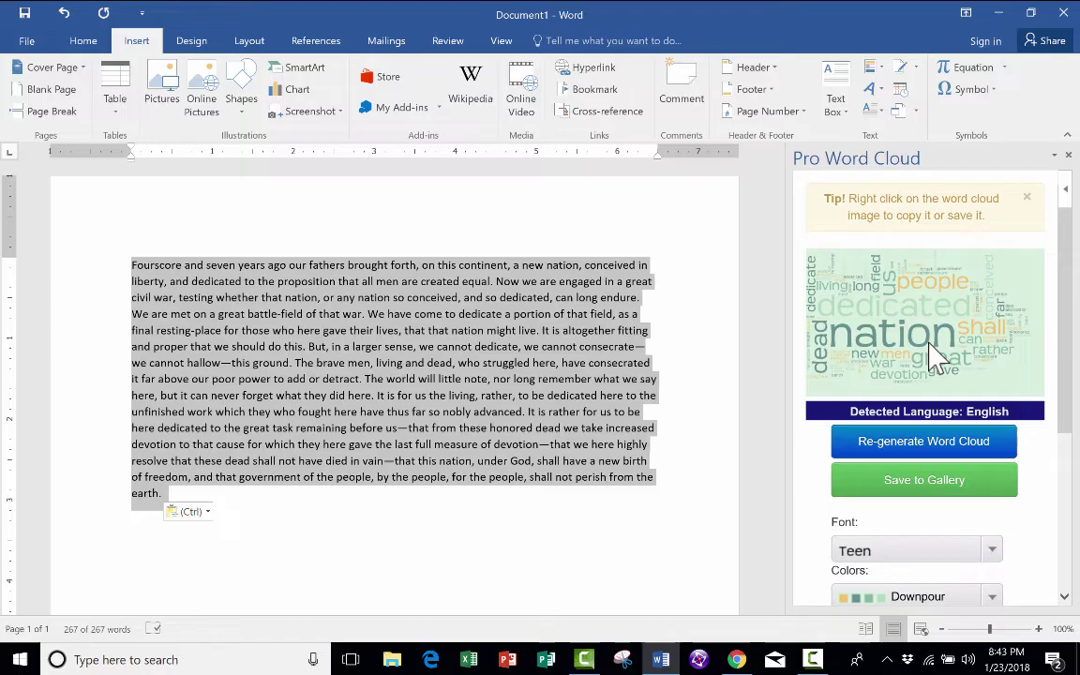
pyautogui.rightClick(935, 306)
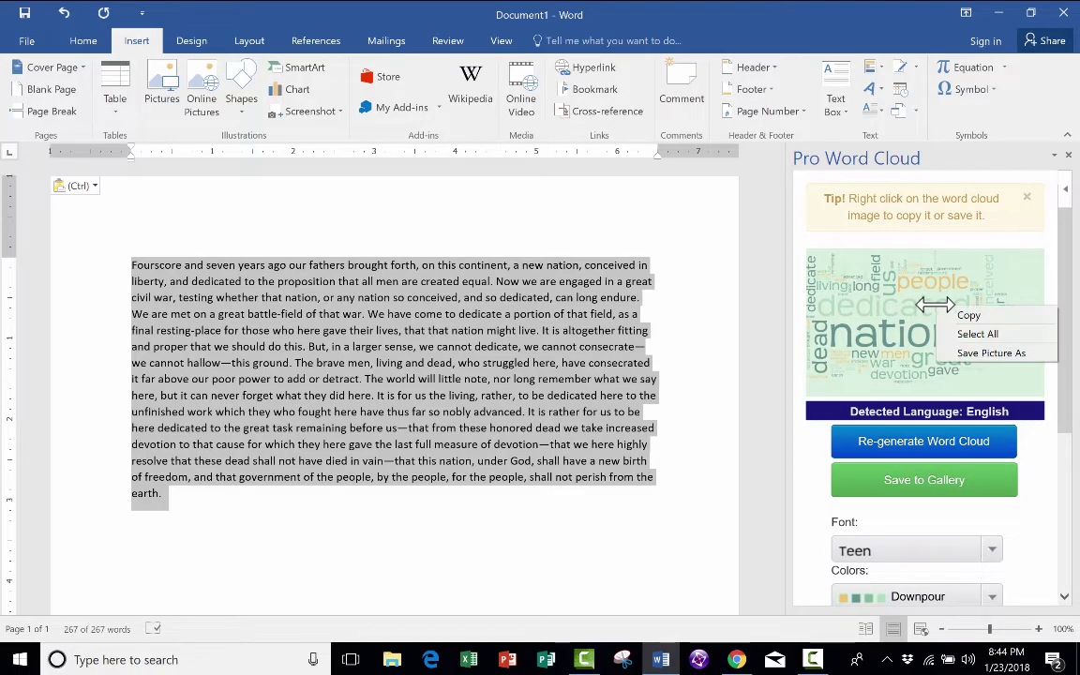
pyautogui.click(968, 315)
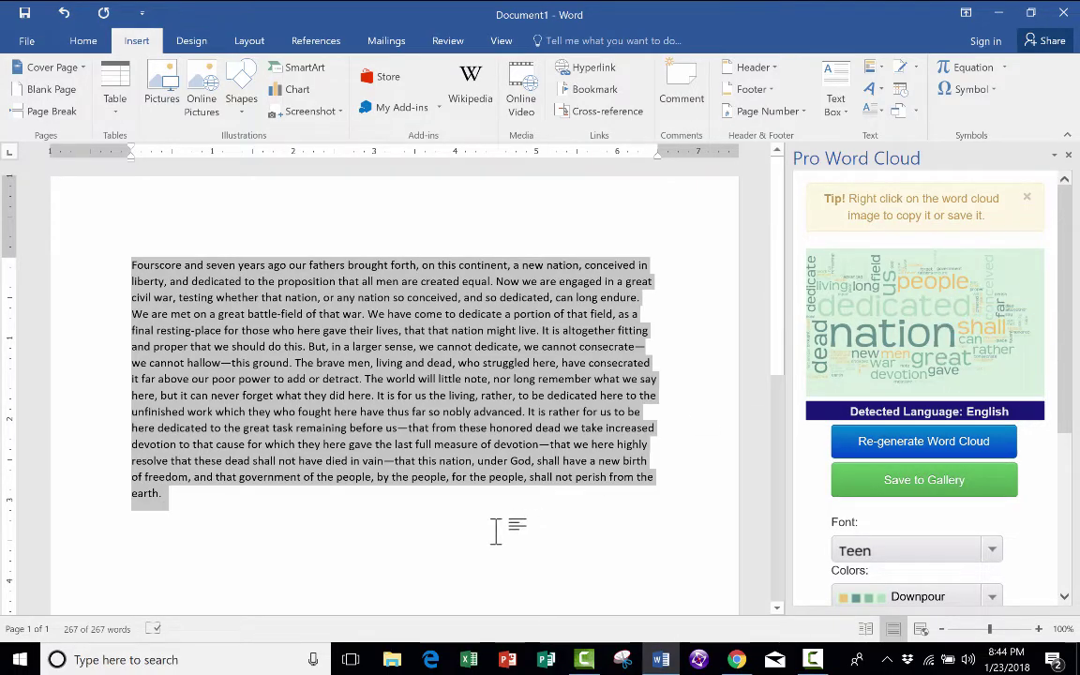
pyautogui.click(322, 534)
pyautogui.scroll(-2, 295, 506)
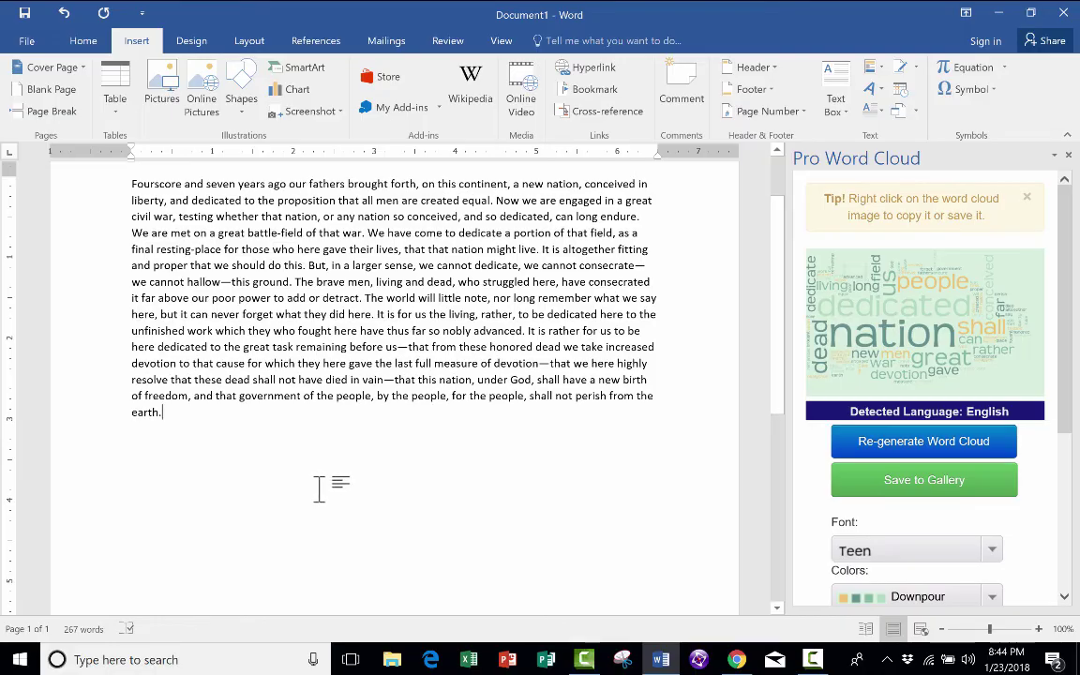
# Paste the word cloud image below the Gettysburg text, then close the Pro Word Cloud pane
pyautogui.rightClick(317, 486)
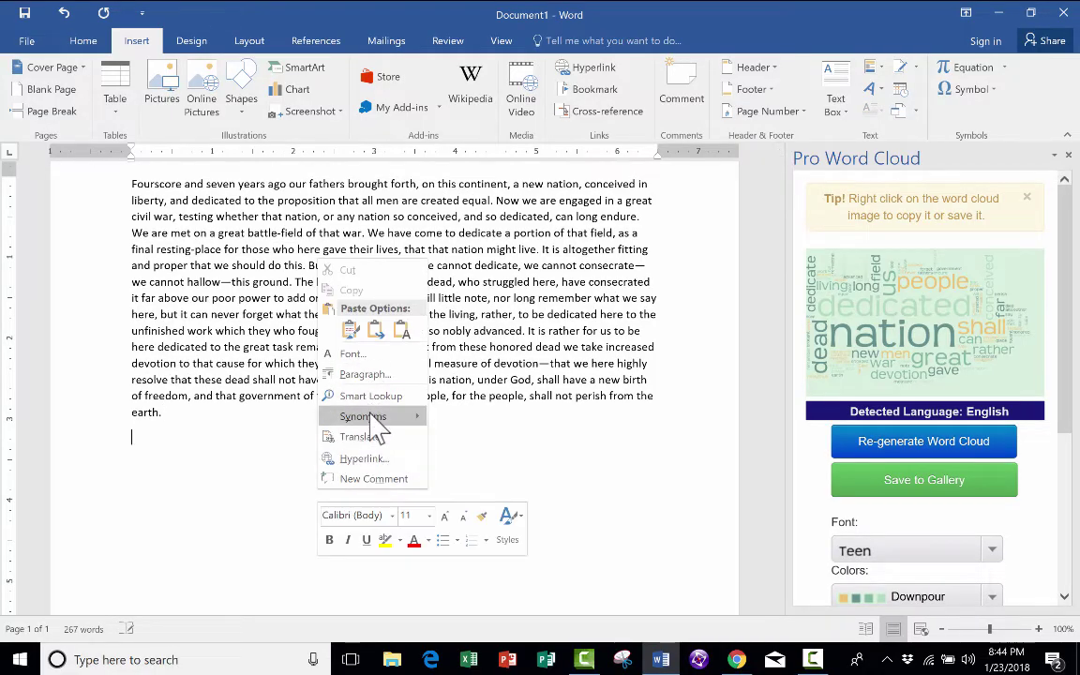
pyautogui.hotkey('ctrl', 'v')
pyautogui.scroll(-5, 525, 474)
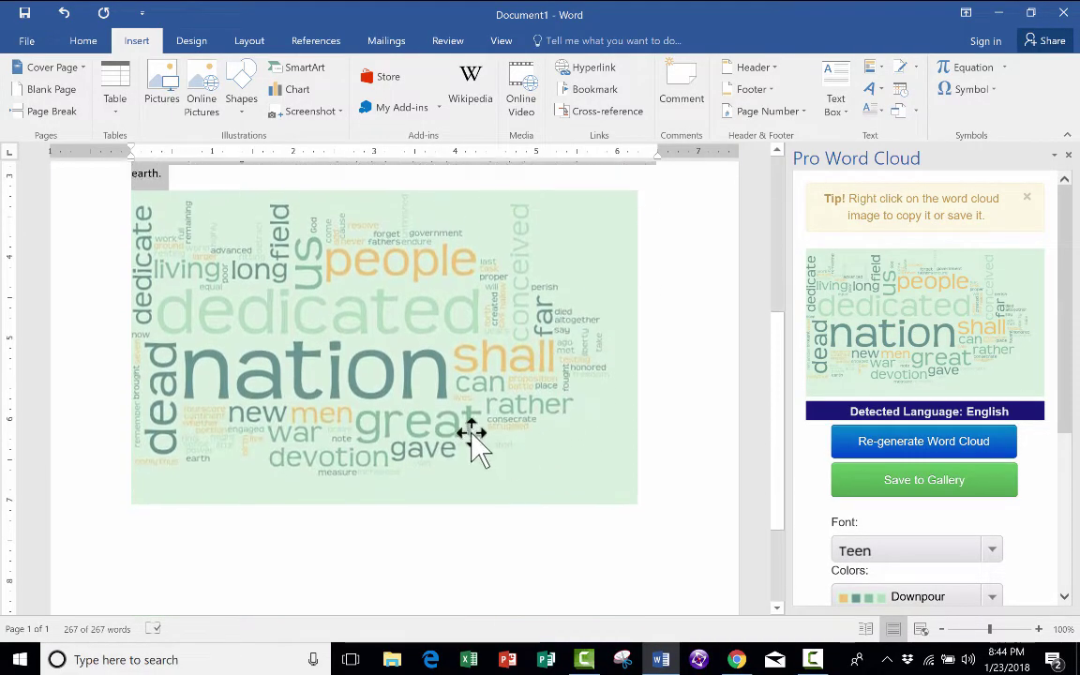
pyautogui.click(475, 440)
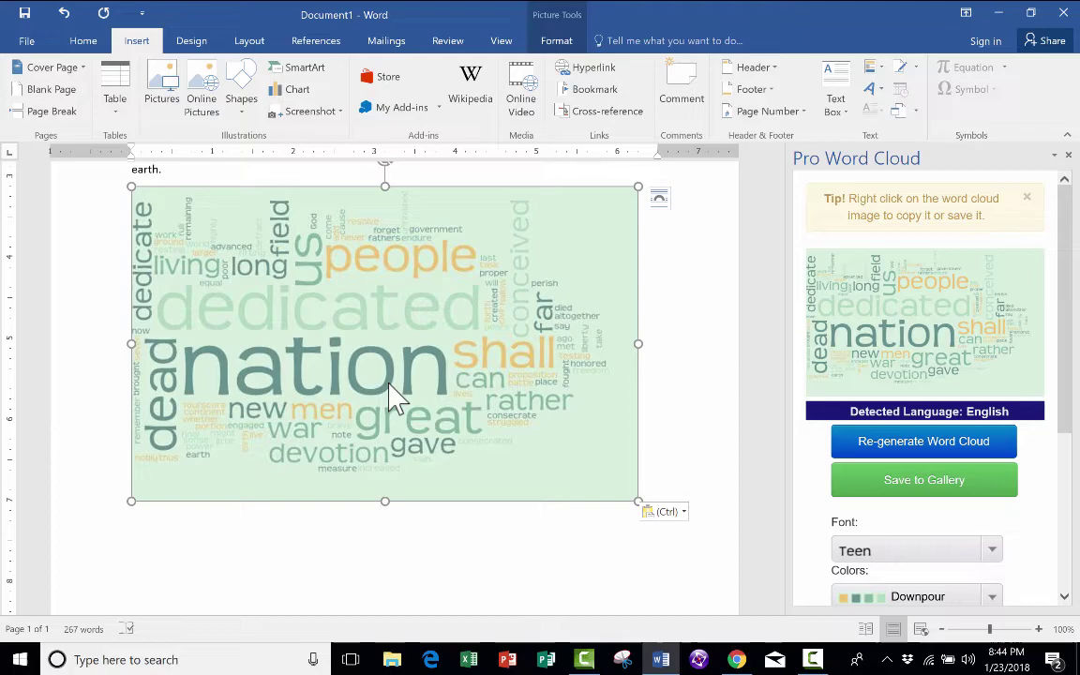
pyautogui.scroll(7, 451, 318)
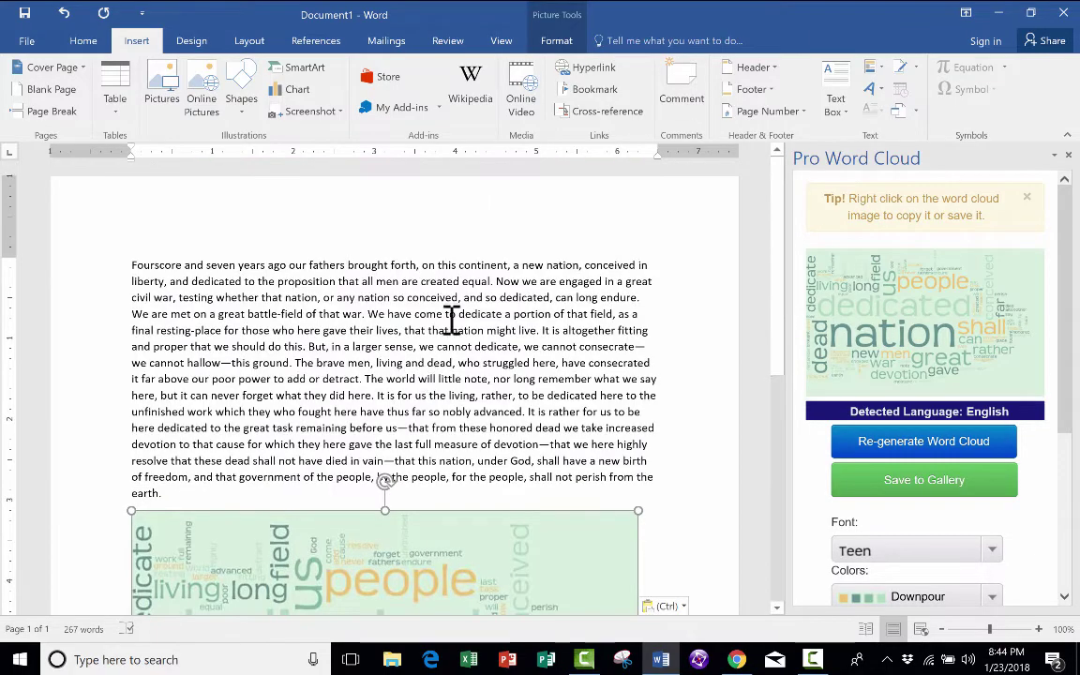
pyautogui.scroll(-4, 427, 384)
pyautogui.scroll(-2, 429, 385)
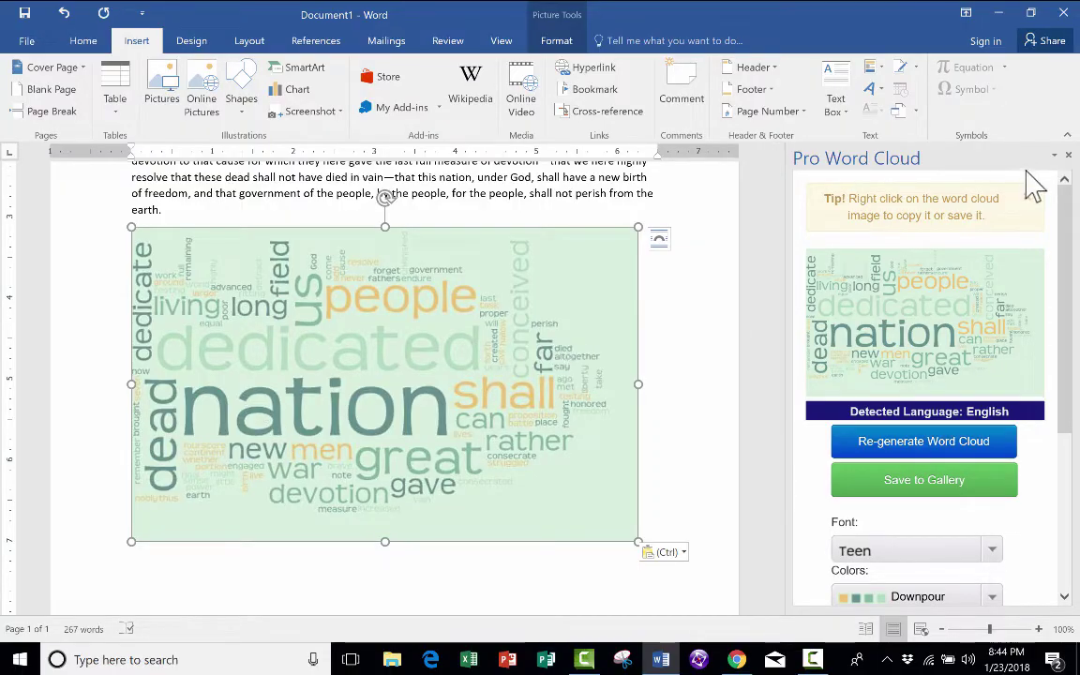
pyautogui.click(1068, 158)
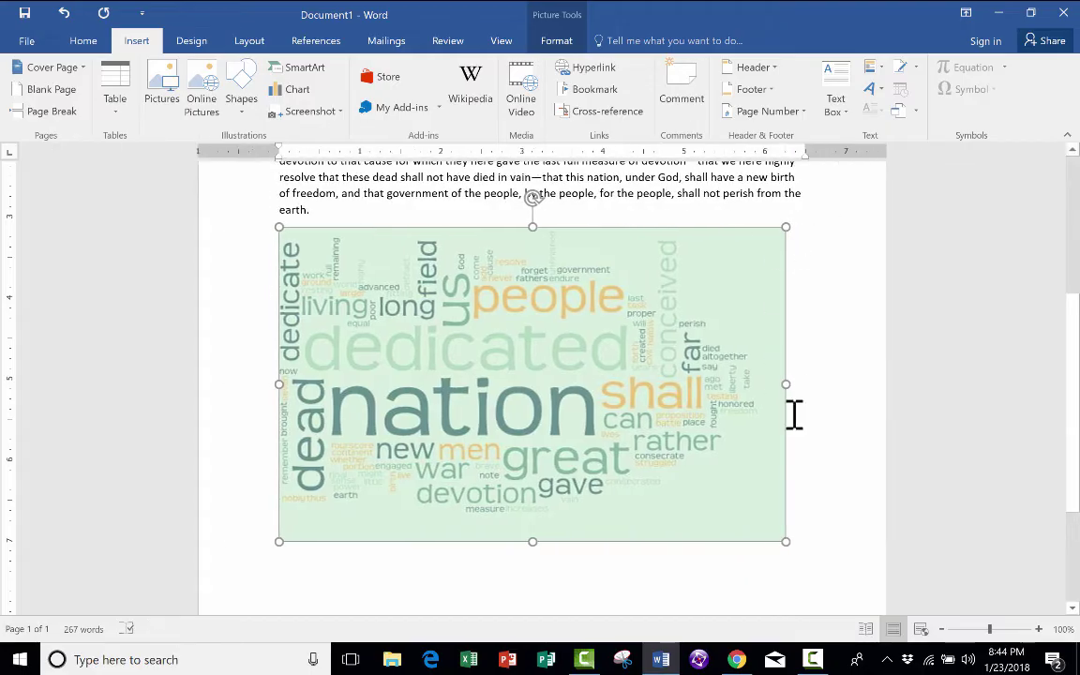
pyautogui.click(808, 532)
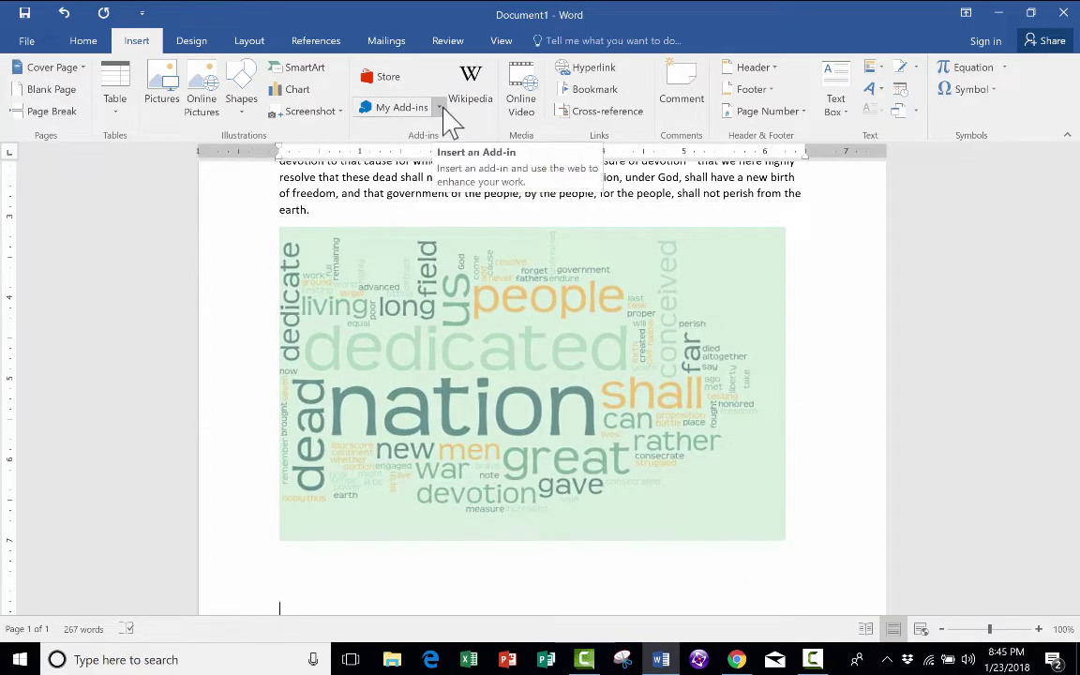
# Launch Copyleaks from My Add-ins, then open SampleStudentEssayFa06 from the File page
pyautogui.click(385, 108)
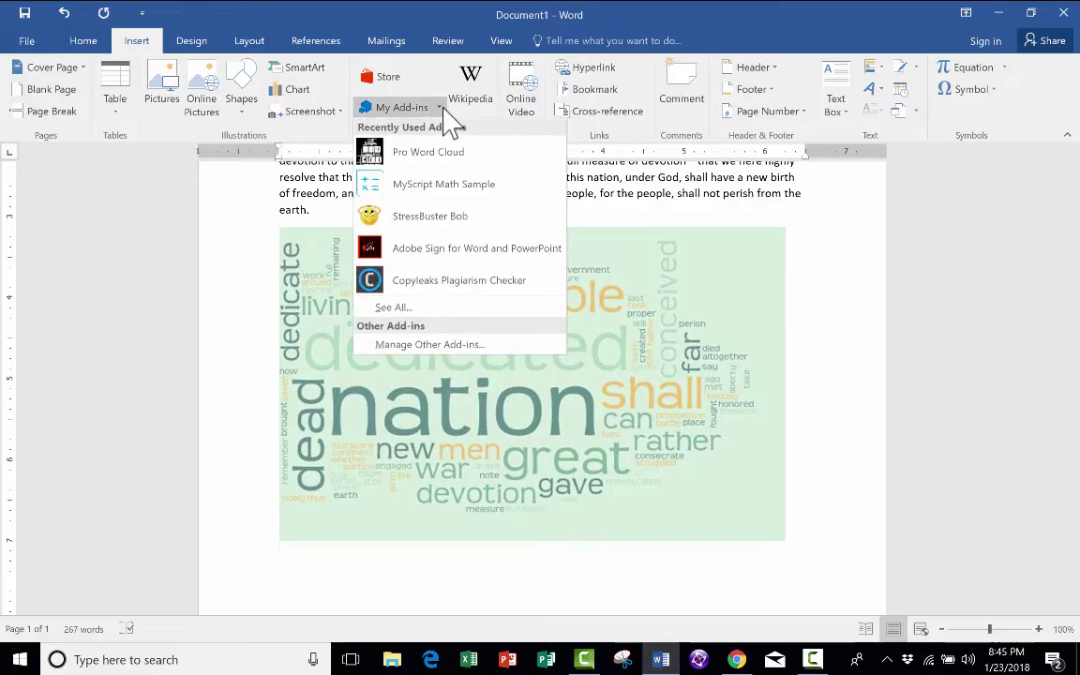
pyautogui.click(401, 283)
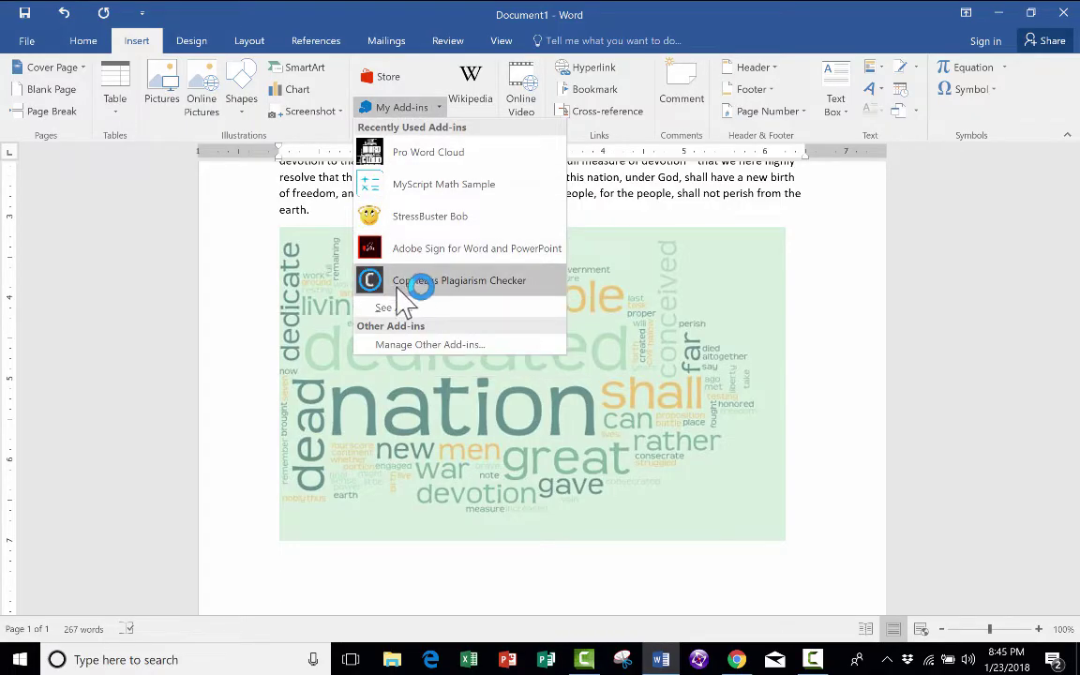
pyautogui.click(32, 43)
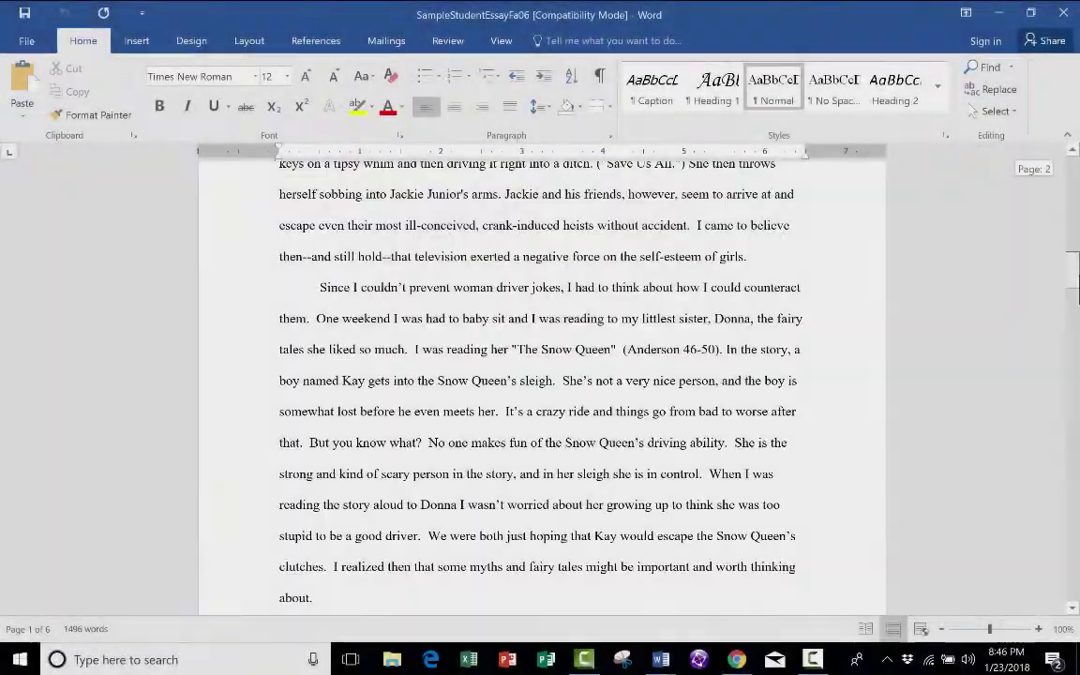
# Launch Copyleaks Plagiarism Checker from My Add-ins so it offers to scan the whole essay
pyautogui.moveTo(1075, 272); pyautogui.dragTo(1073, 332)
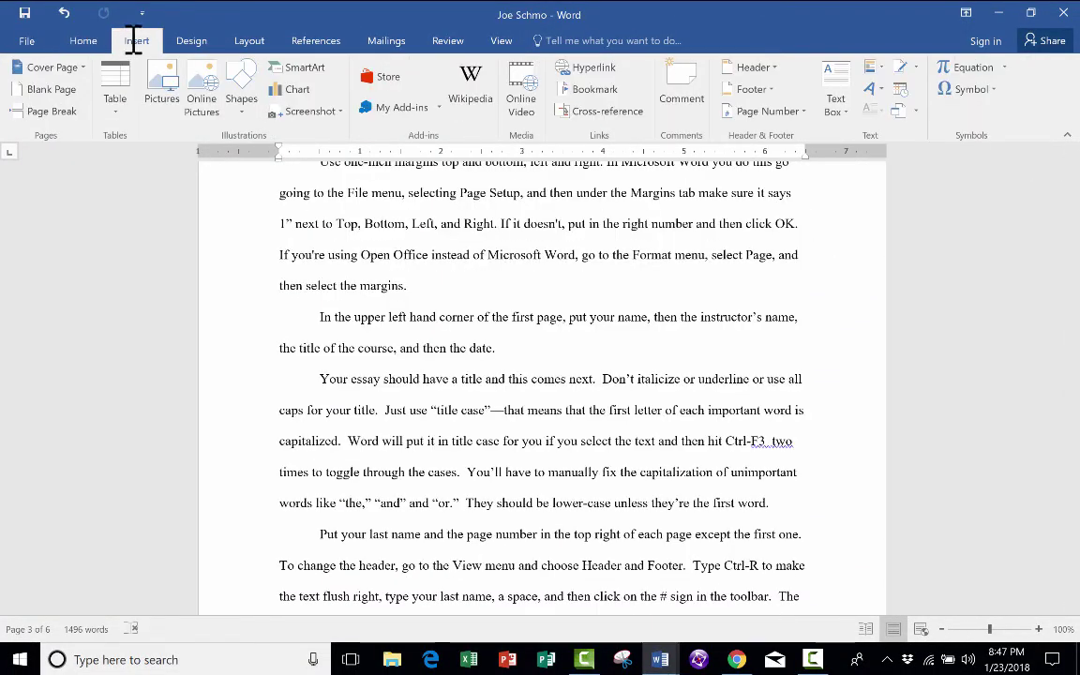
pyautogui.click(412, 106)
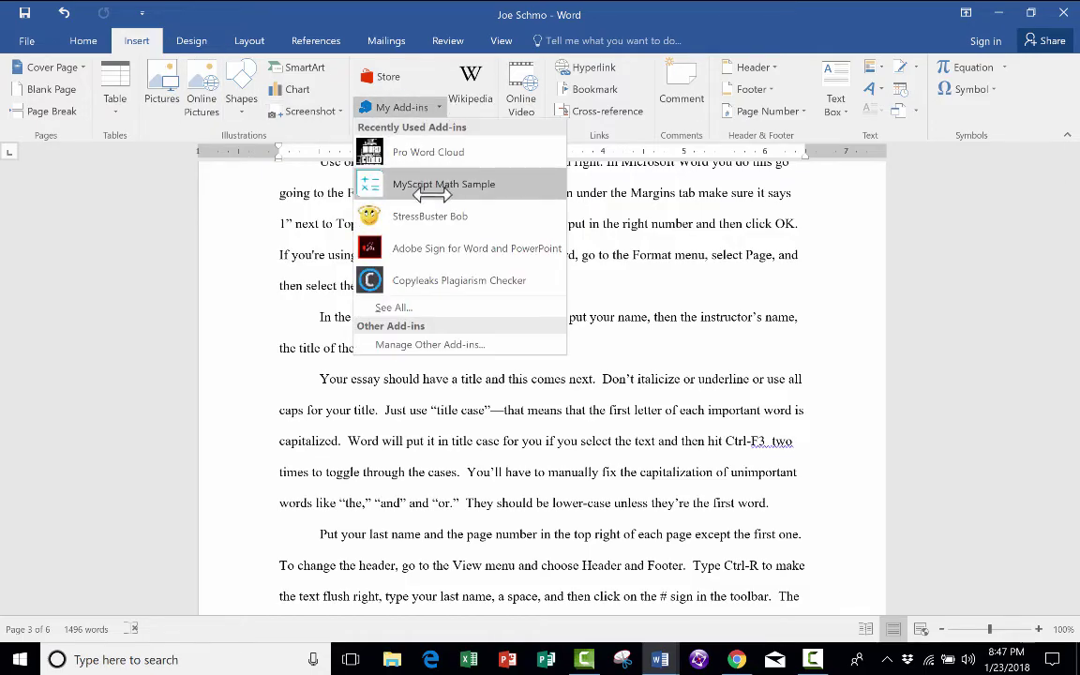
pyautogui.click(417, 279)
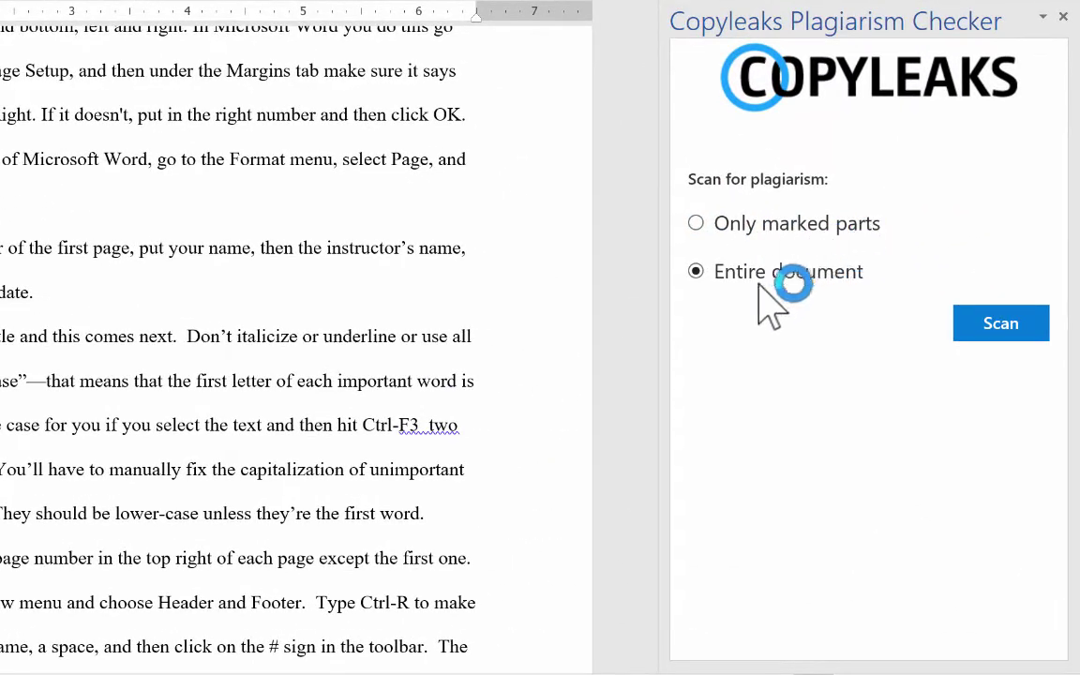
# Scan the entire document with Copyleaks, continuing as an Academic user to log in
pyautogui.click(695, 271)
pyautogui.click(958, 323)
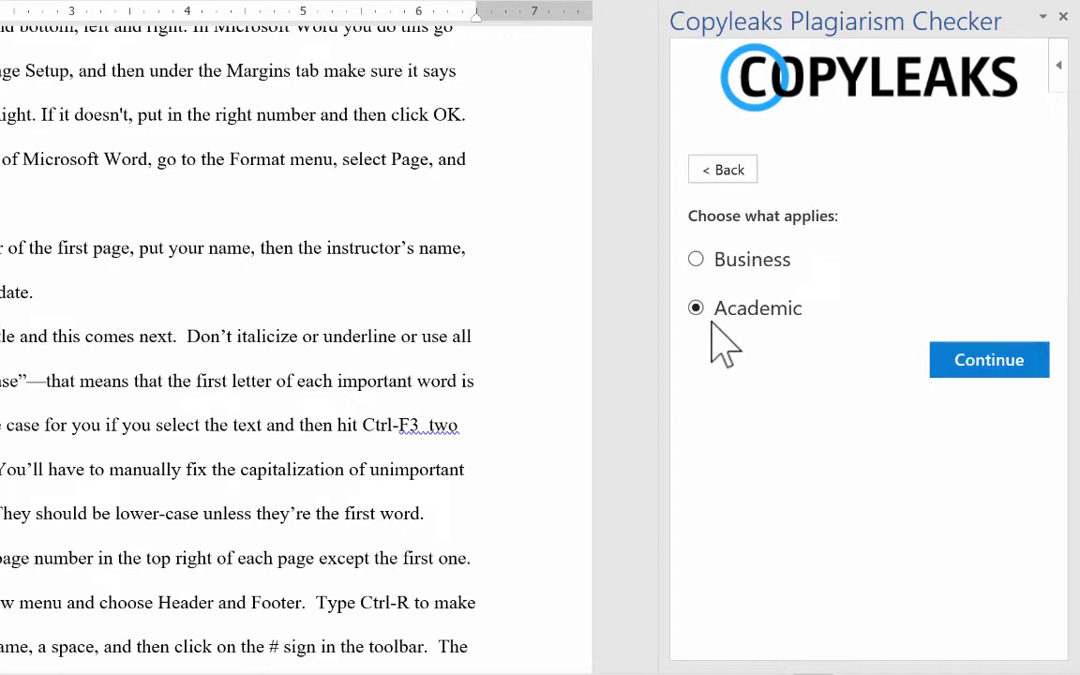
pyautogui.click(986, 366)
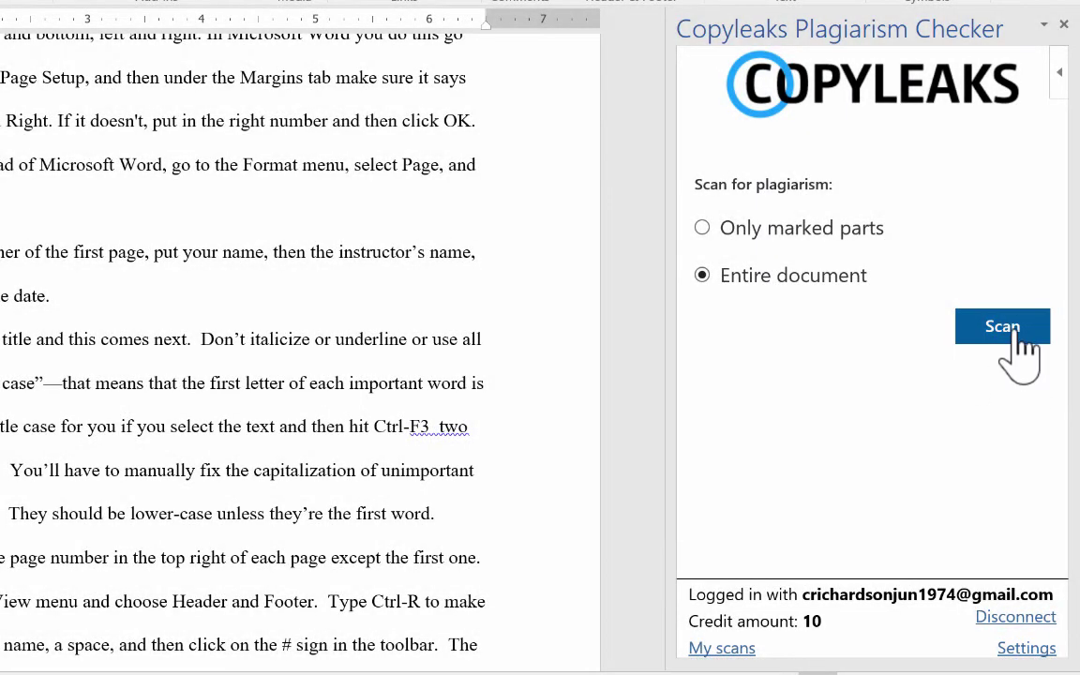
# Scan the whole essay and review the matching sources, ranging from 100% down to about 22%
pyautogui.click(1003, 328)
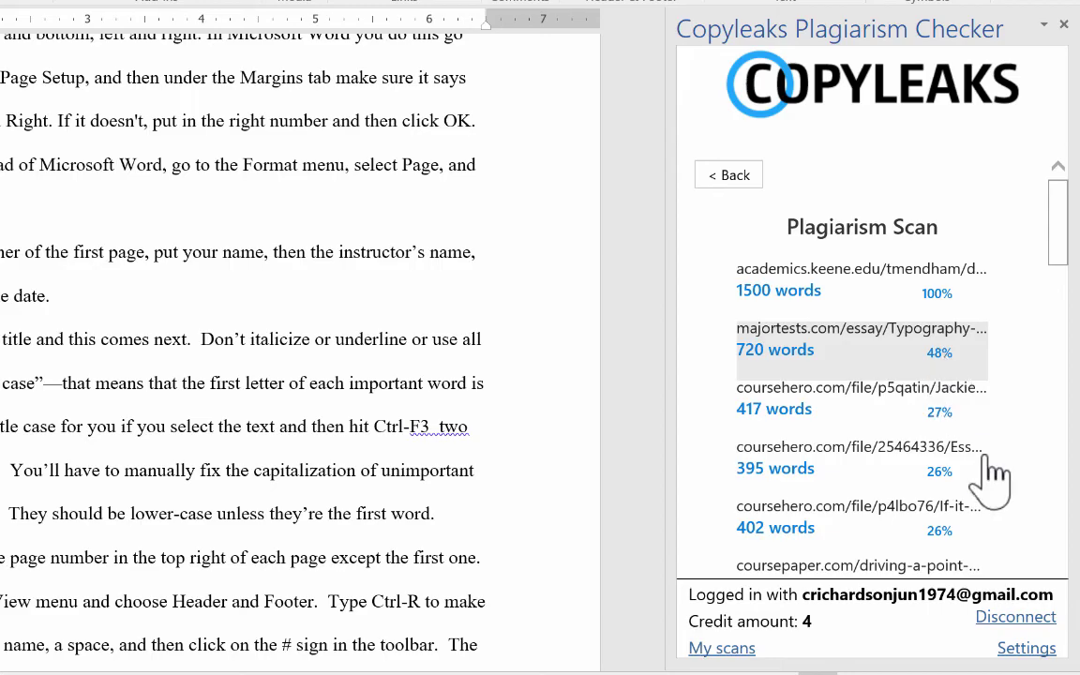
pyautogui.scroll(-10, 843, 397)
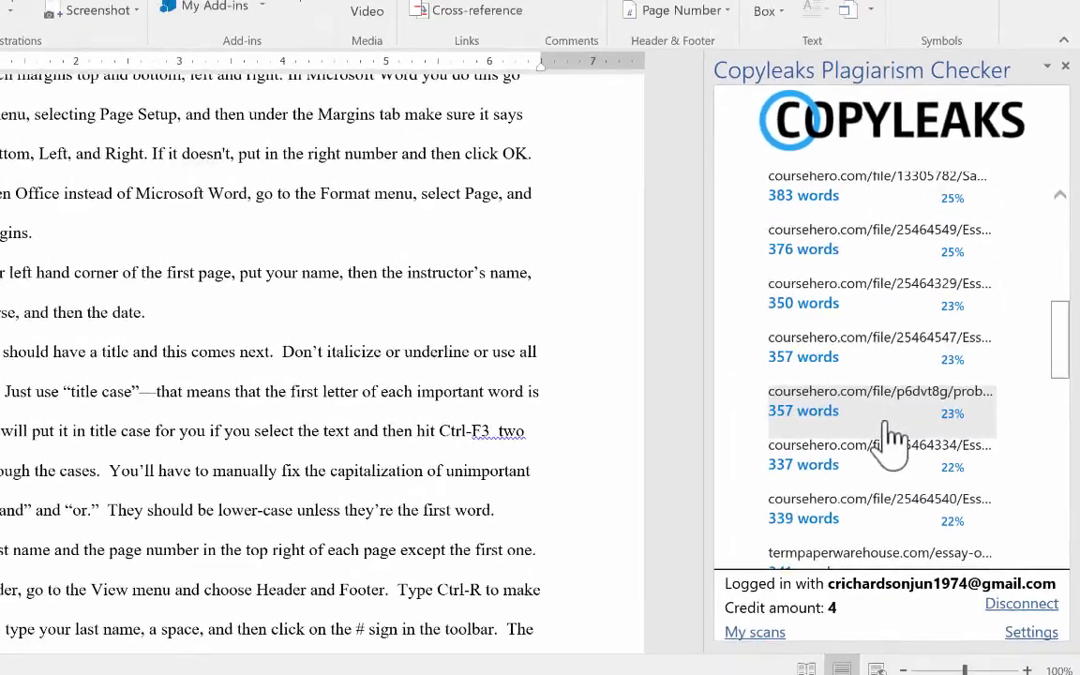
pyautogui.scroll(12, 938, 426)
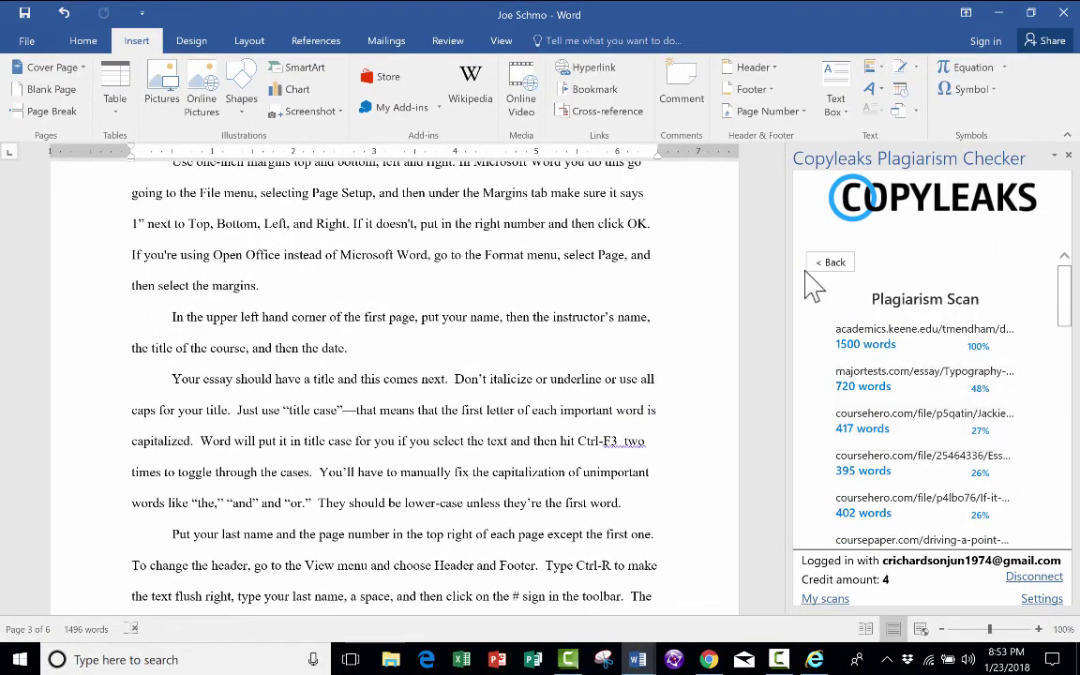